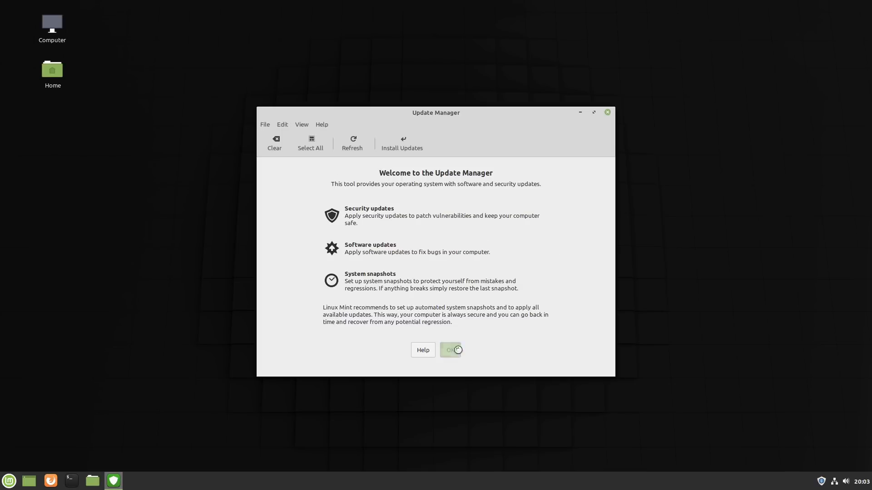
Step: Dismiss the Update Manager welcome page and review the Options and Blacklist pages of its preferences
click(456, 352)
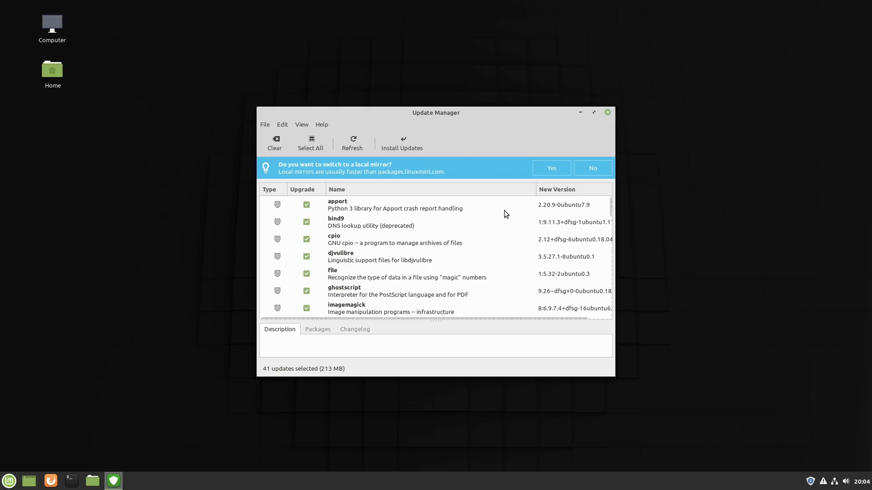
click(264, 124)
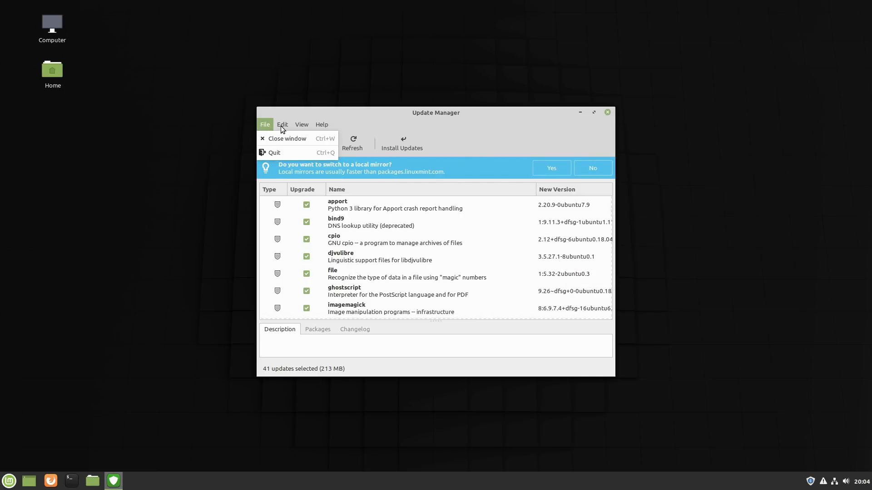
click(294, 141)
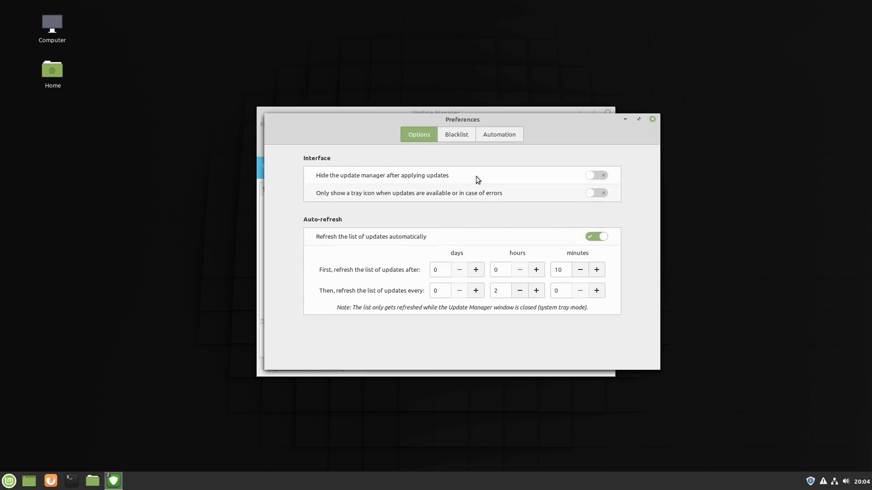
click(453, 136)
click(425, 138)
click(654, 120)
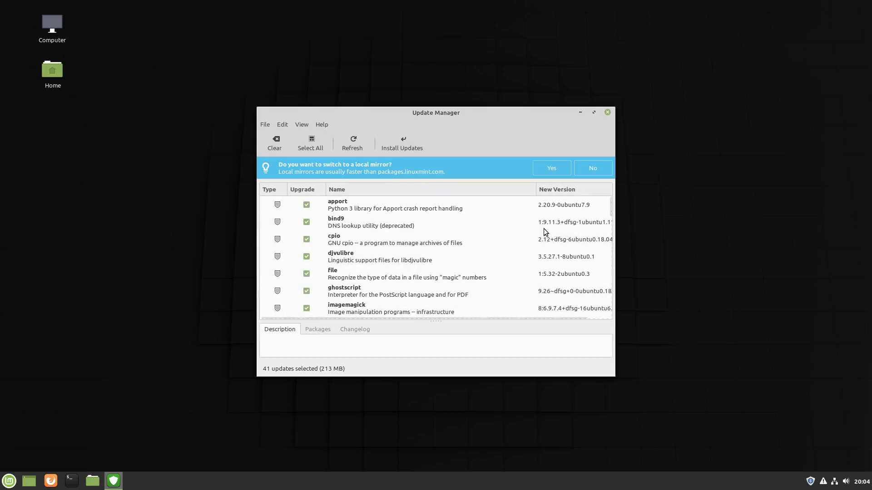
Step: Decline the switch to a local mirror and look through the available updates, closing Update Manager when done
click(284, 124)
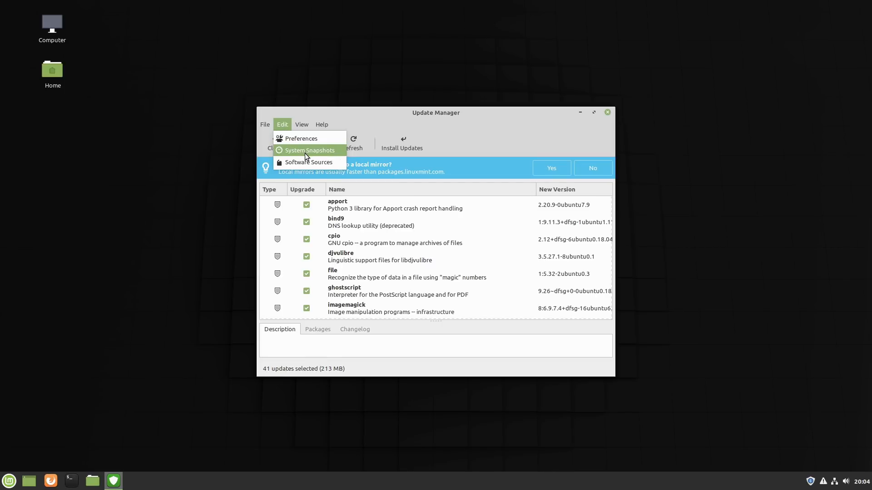
click(510, 116)
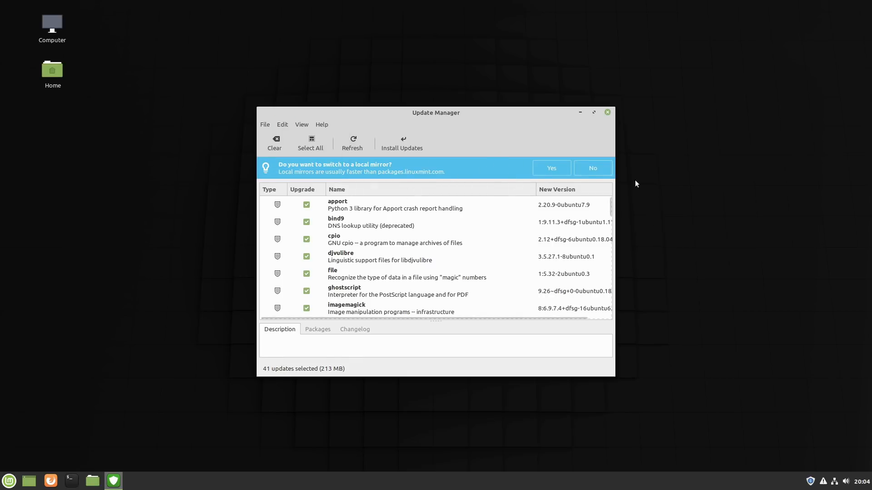
click(586, 168)
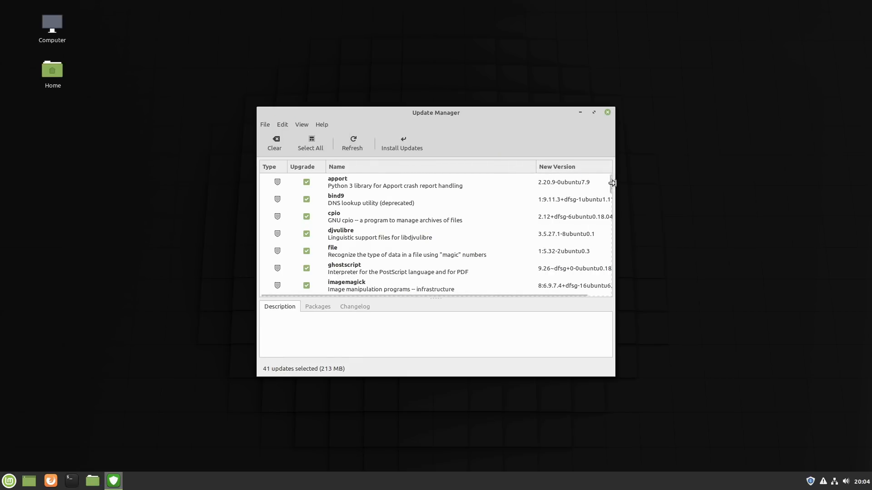
drag(610, 188, 615, 296)
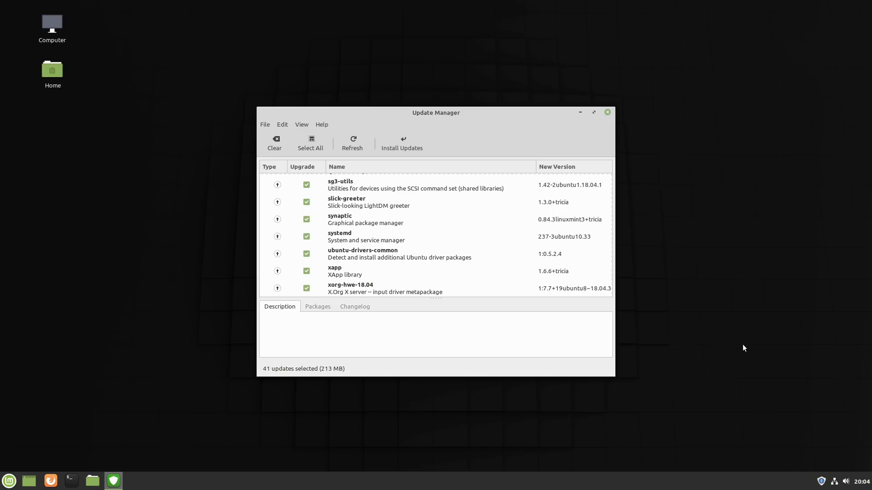
drag(445, 112, 385, 107)
click(546, 105)
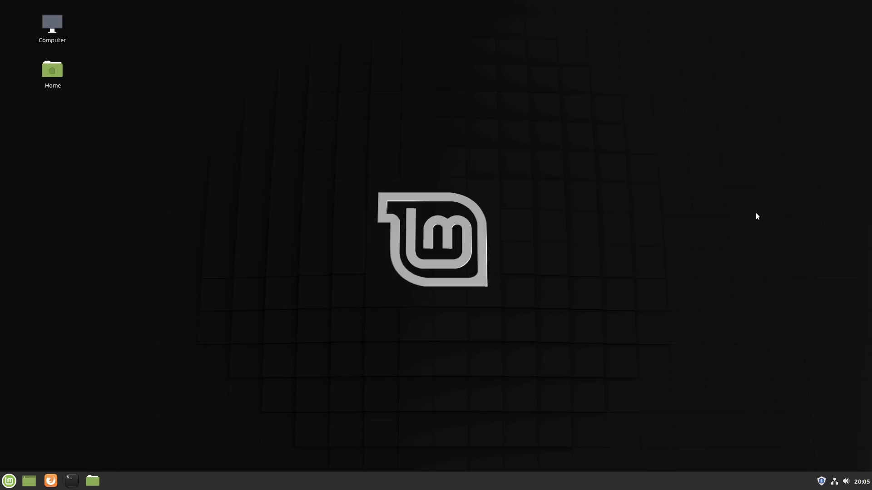
Step: Open System Reports and read the detected problems about hardware drivers, language packs and the root password
click(822, 482)
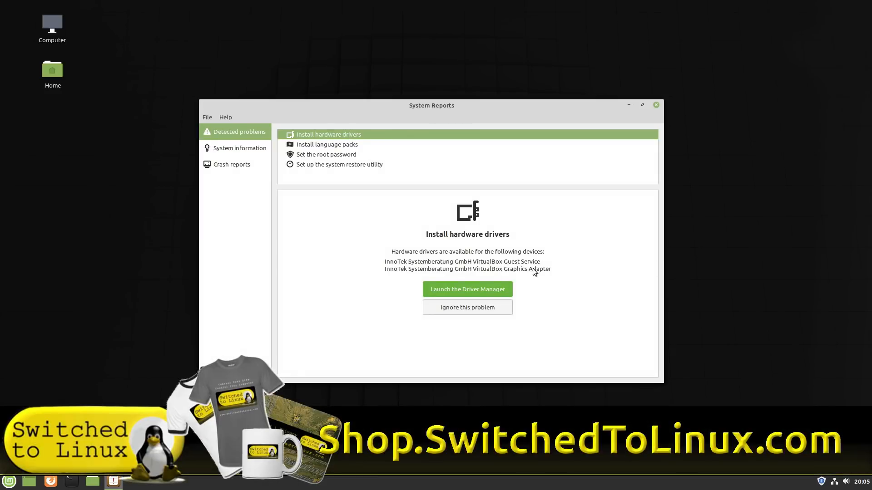
click(349, 144)
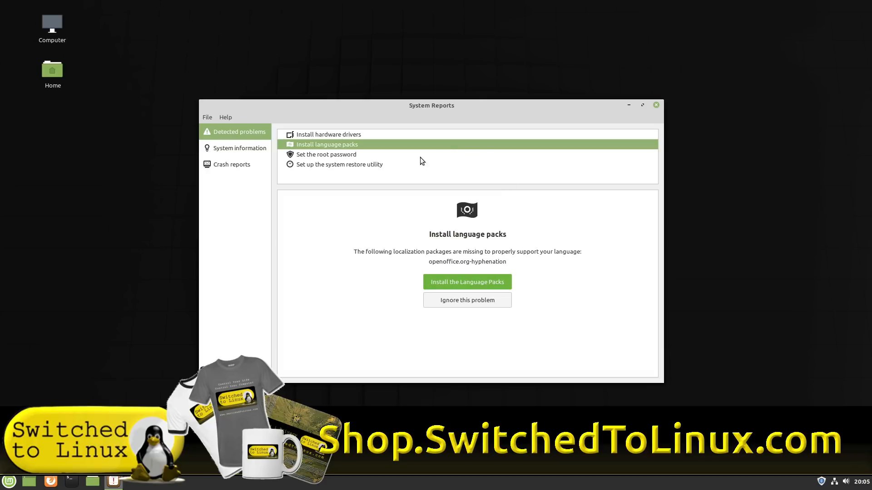
click(340, 158)
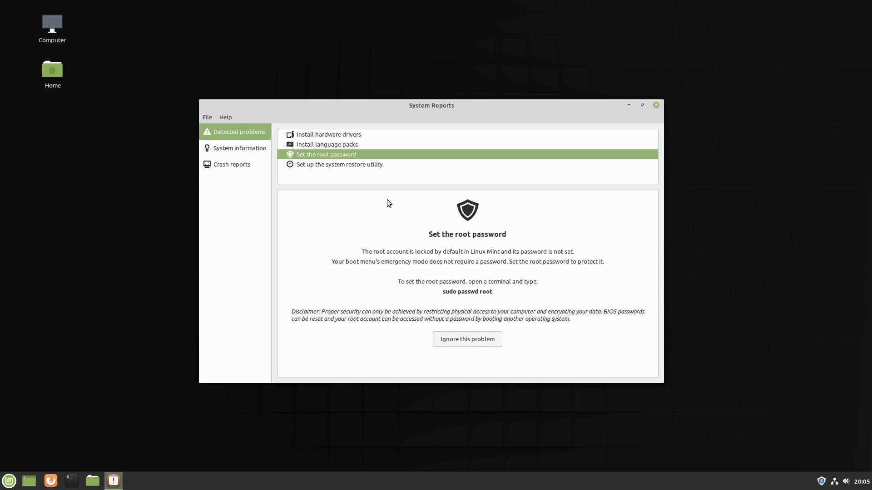
Step: Permanently ignore the detected problem "Set up the system restore utility"
click(342, 166)
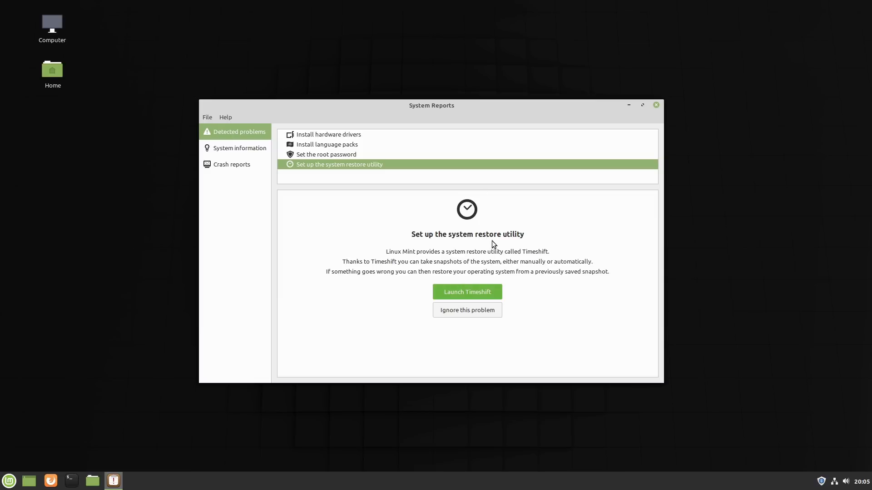
click(468, 309)
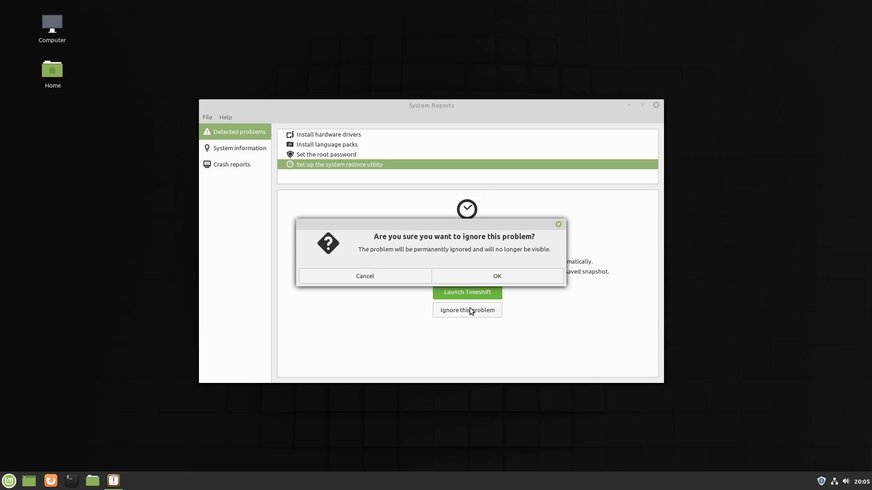
click(492, 278)
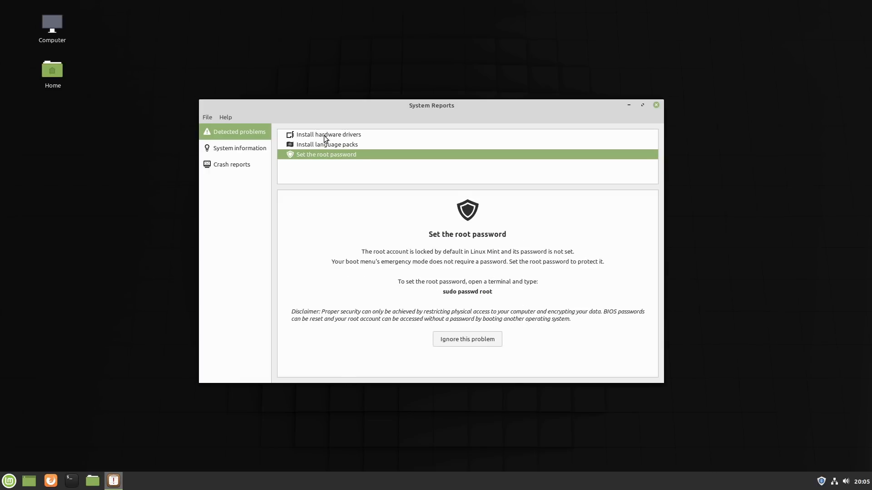
Step: Read through the system information report in System Reports
click(238, 149)
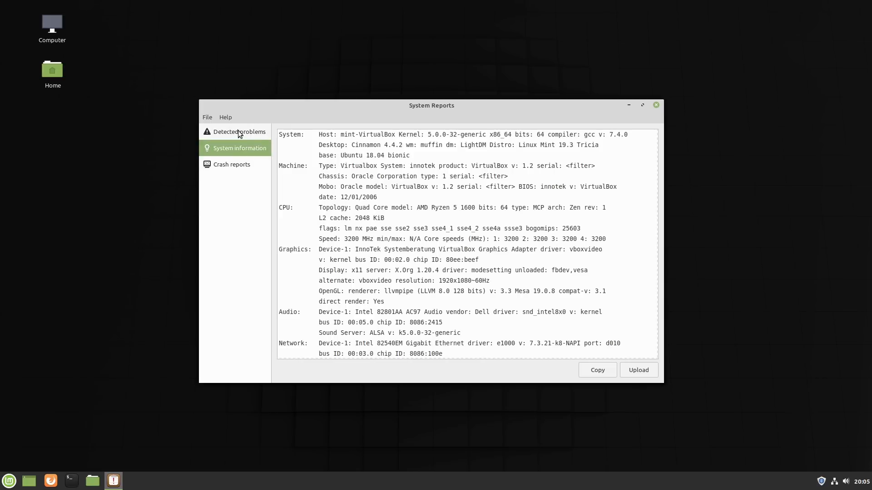
scroll(458, 195, down, 4)
scroll(474, 208, down, 1)
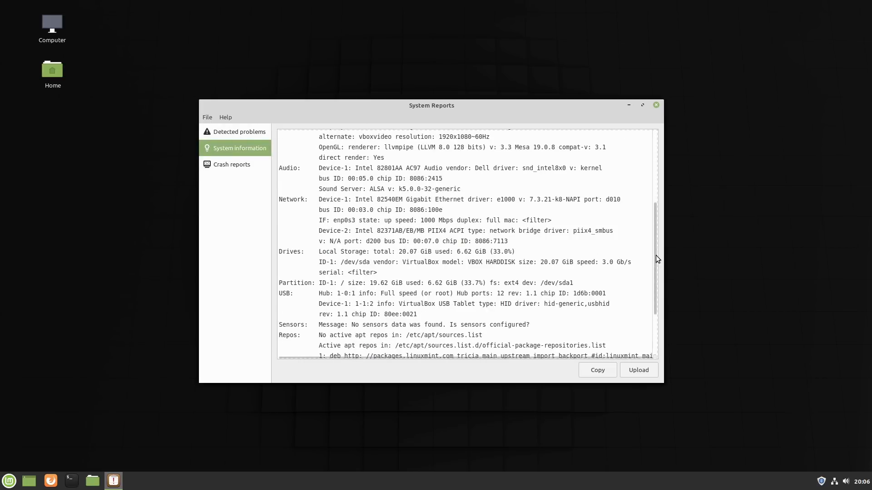
scroll(655, 281, down, 3)
drag(657, 312, 650, 124)
Step: Reposition and enlarge the System Reports window so it covers most of the desktop
drag(669, 386, 770, 436)
mouse_move(664, 382)
mouse_down()
mouse_move(695, 393)
mouse_move(808, 470)
mouse_up()
drag(467, 110, 283, 0)
drag(669, 375, 747, 446)
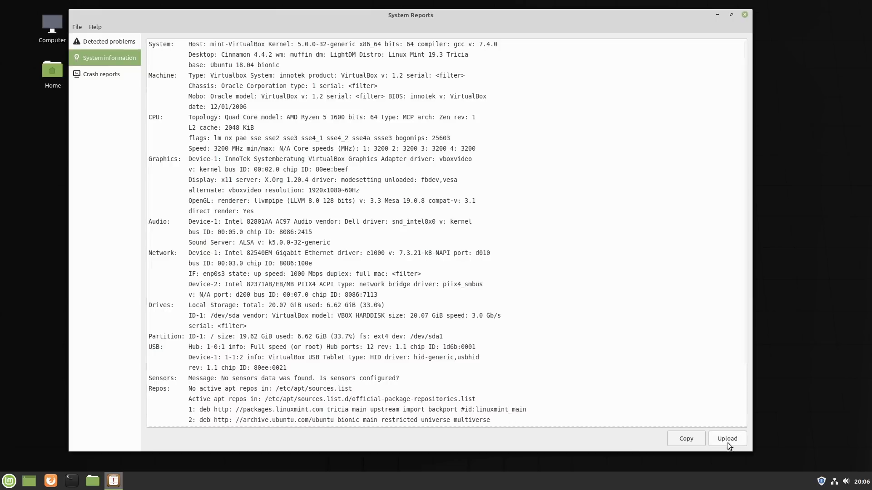
Step: Review the rest of the system information and the crash reports page, and close System Reports
scroll(302, 175, down, 3)
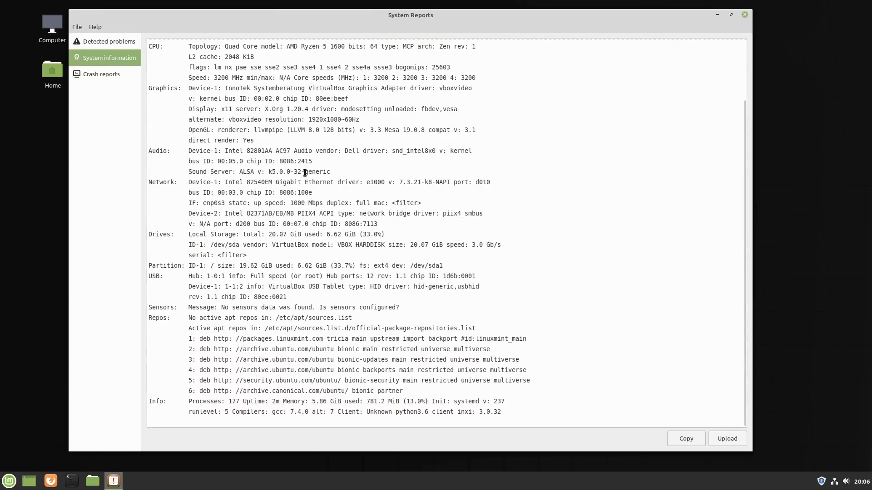
scroll(301, 175, up, 3)
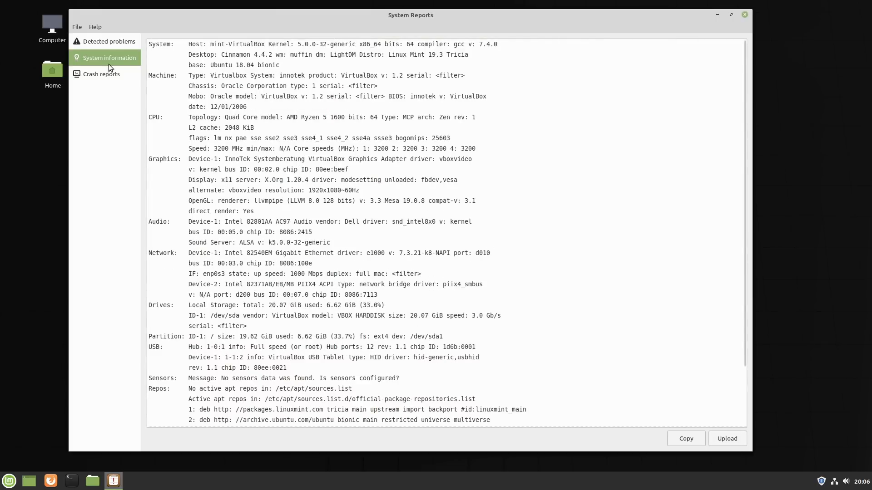
click(95, 72)
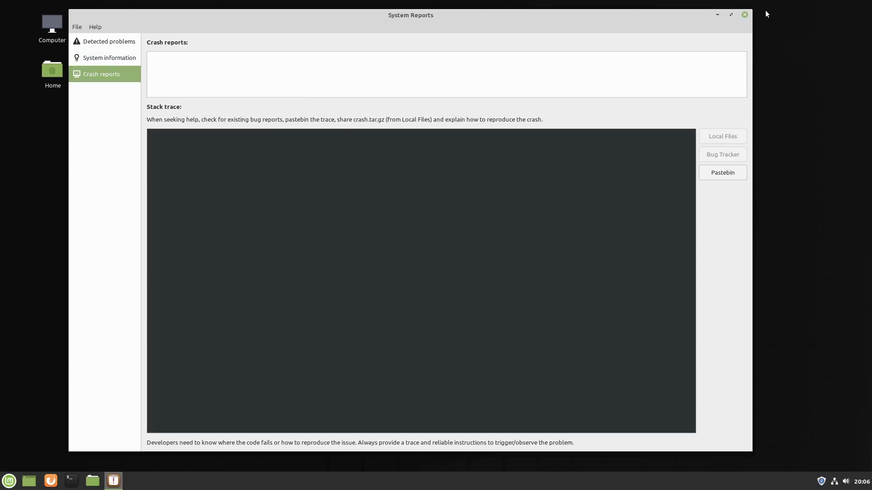
click(745, 15)
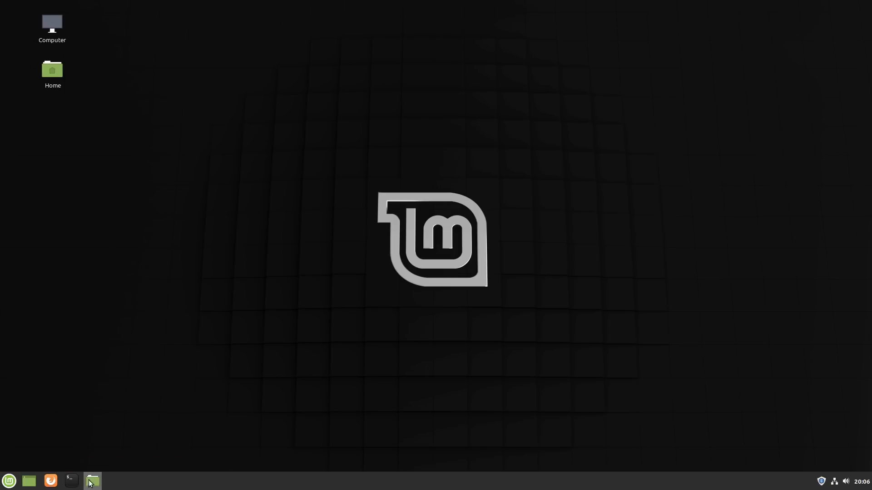
Step: Launch the Drawing application from the Graphics category and enlarge its window to show the whole canvas
click(15, 486)
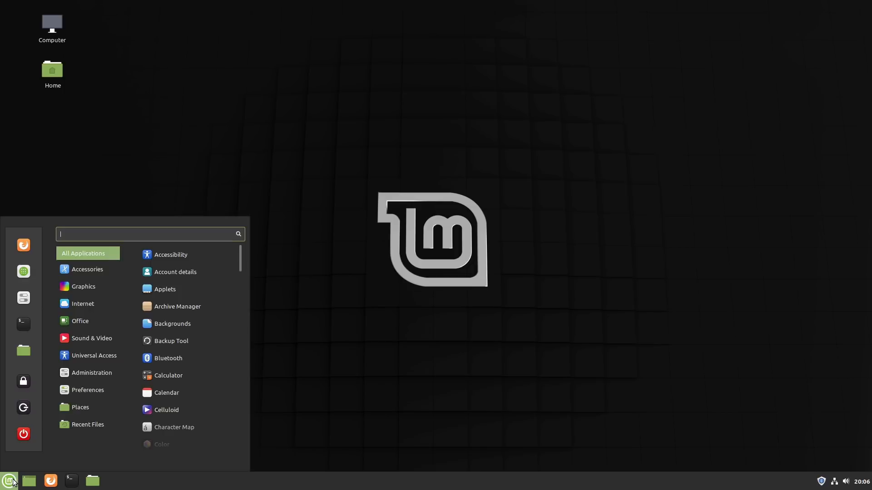
mouse_move(94, 281)
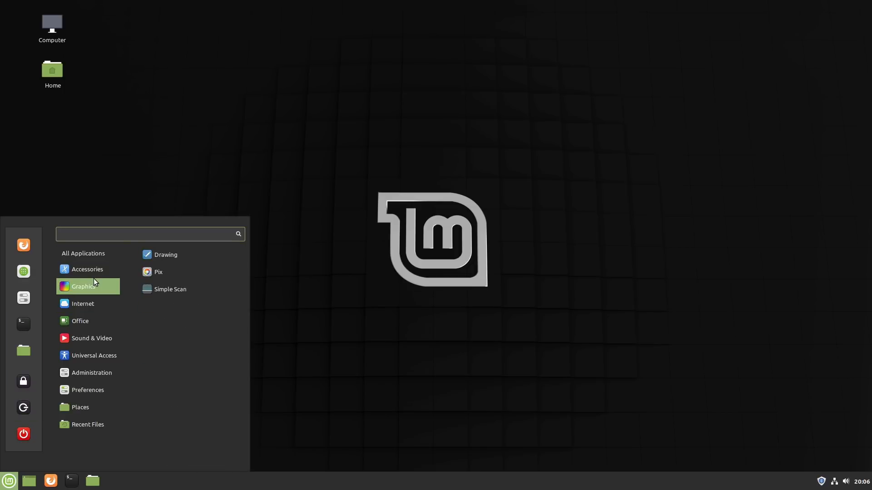
click(180, 258)
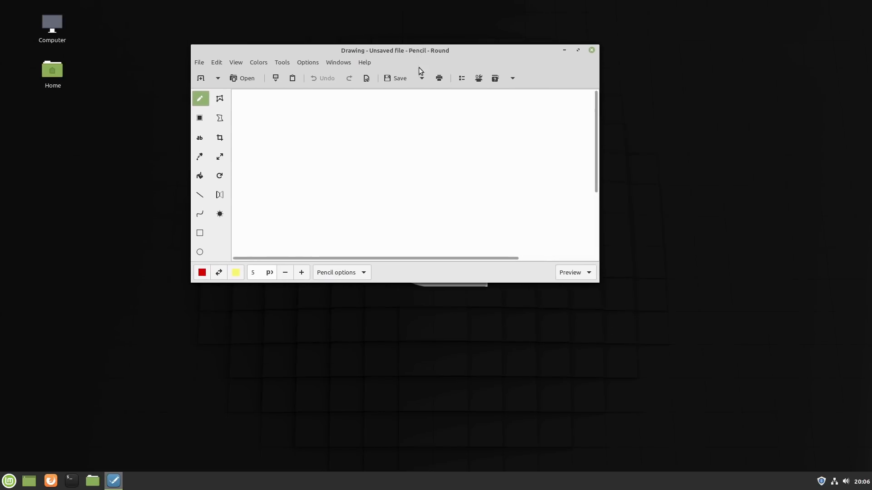
drag(595, 277, 747, 425)
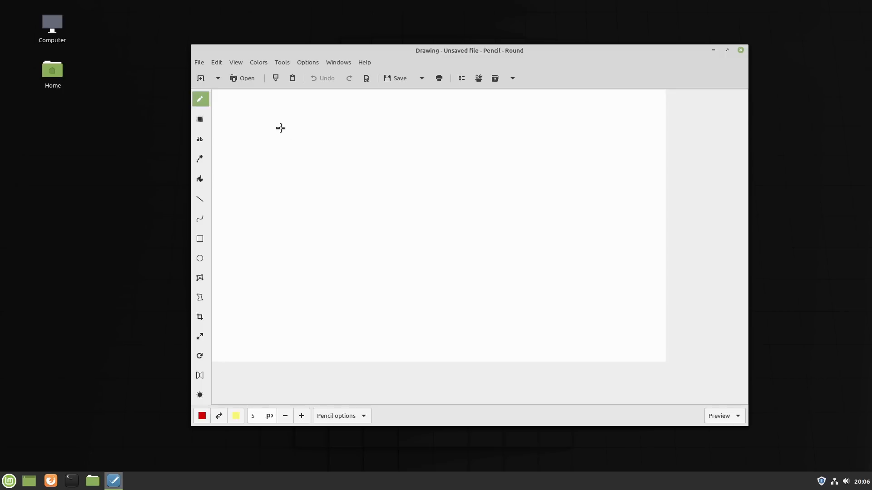
Step: Select a rectangular area on the blank canvas with the rectangle selection tool and deselect it
click(200, 119)
drag(308, 143, 448, 214)
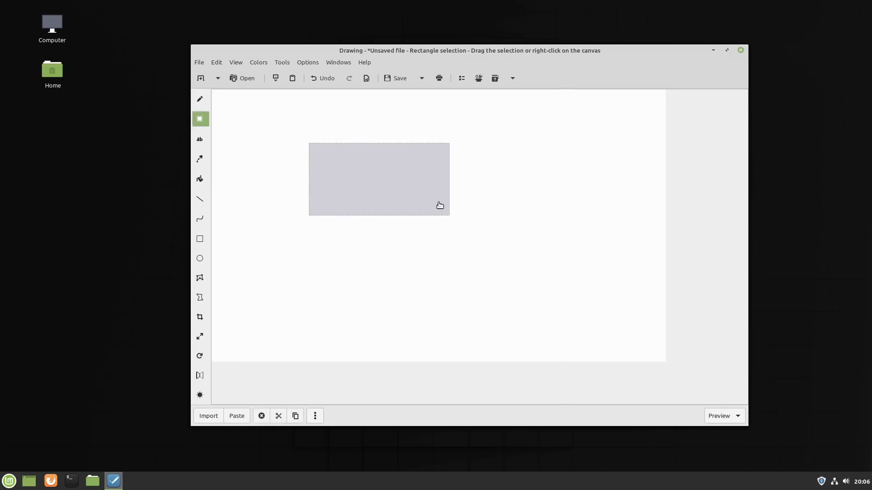
click(304, 256)
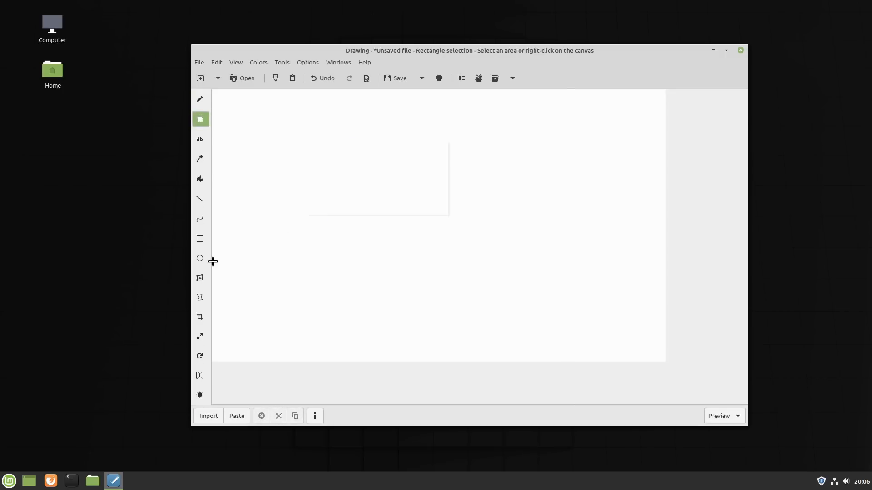
Step: Draw a closed six-sided polygon in the middle of the canvas with a 5 px red outline and yellow fill
click(199, 278)
click(344, 197)
click(440, 232)
click(494, 266)
click(467, 302)
click(327, 296)
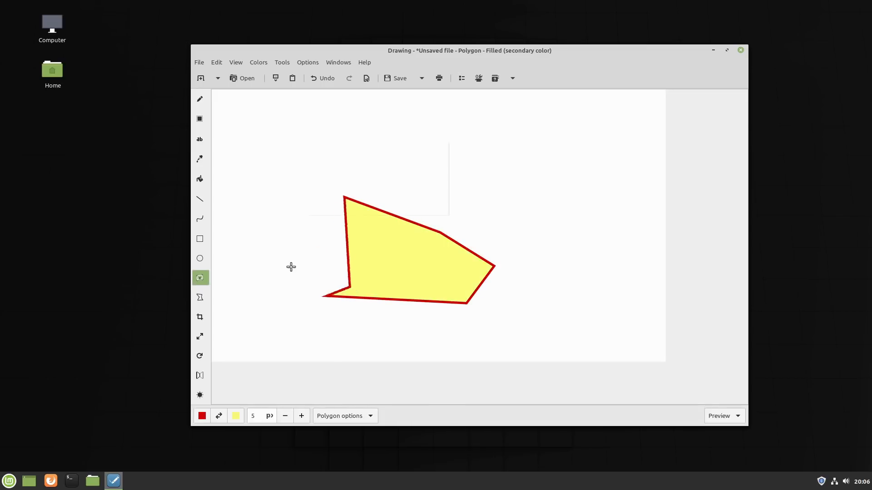
click(284, 228)
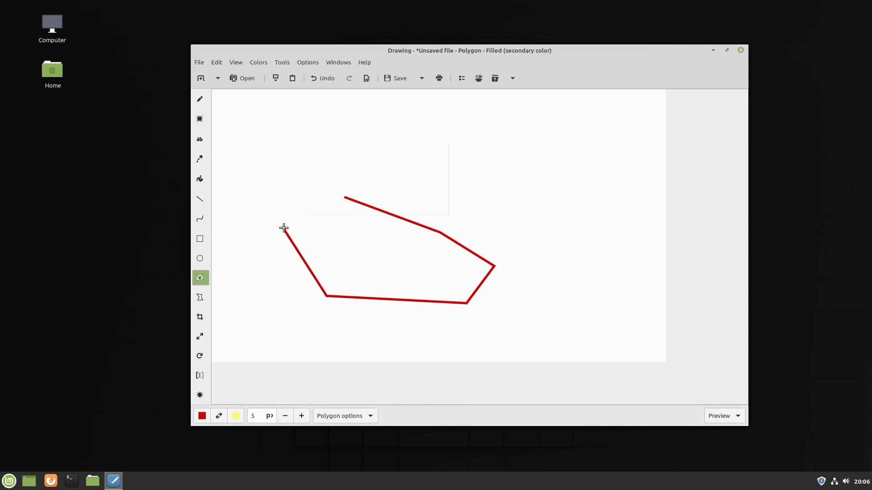
click(345, 197)
Step: Try to draw a second filled polygon overlapping the first one's upper edge, and a free shape across the first
click(415, 237)
click(475, 182)
click(480, 203)
click(499, 198)
click(441, 145)
click(304, 169)
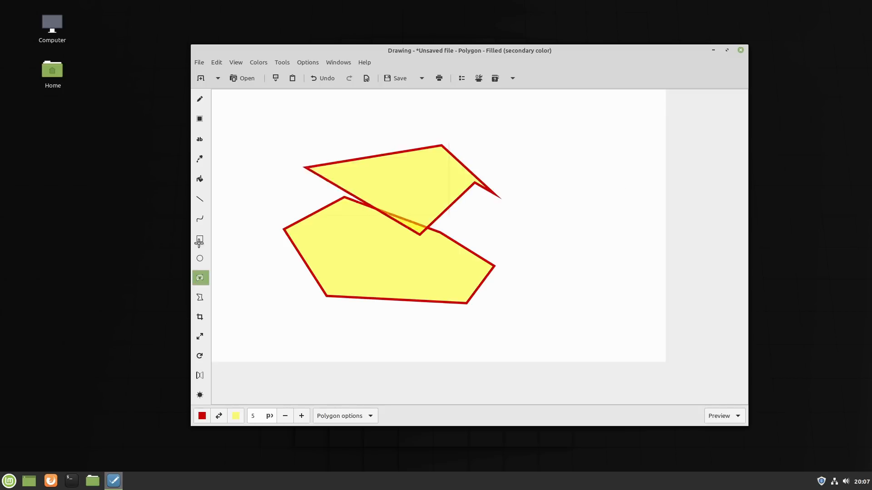
click(201, 297)
drag(389, 246, 499, 323)
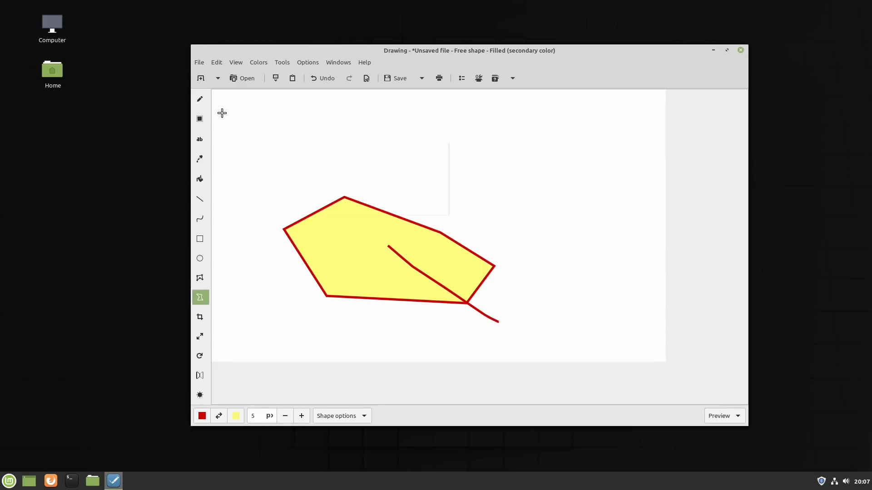
Step: Draw a red V-shaped stroke with the 5 px round Pencil beside the polygon and look at the main color palette
click(200, 99)
mouse_move(413, 170)
mouse_down()
mouse_move(548, 168)
mouse_move(536, 161)
mouse_up()
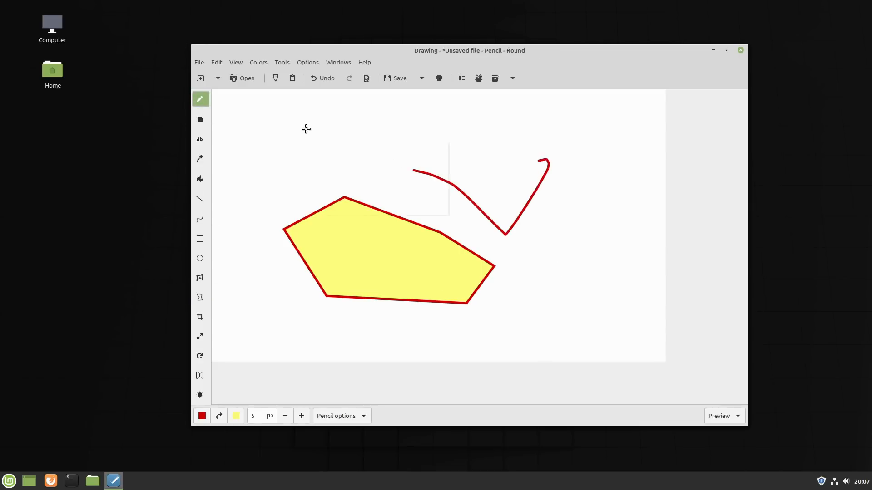
click(203, 416)
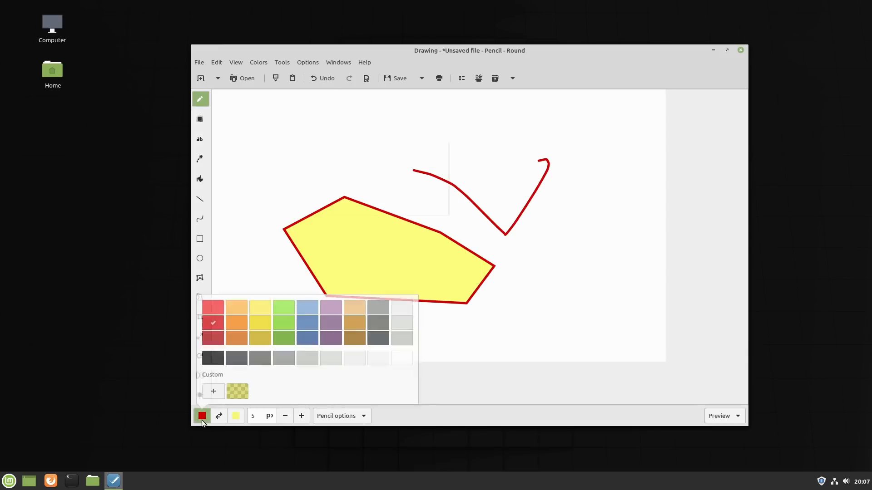
click(203, 417)
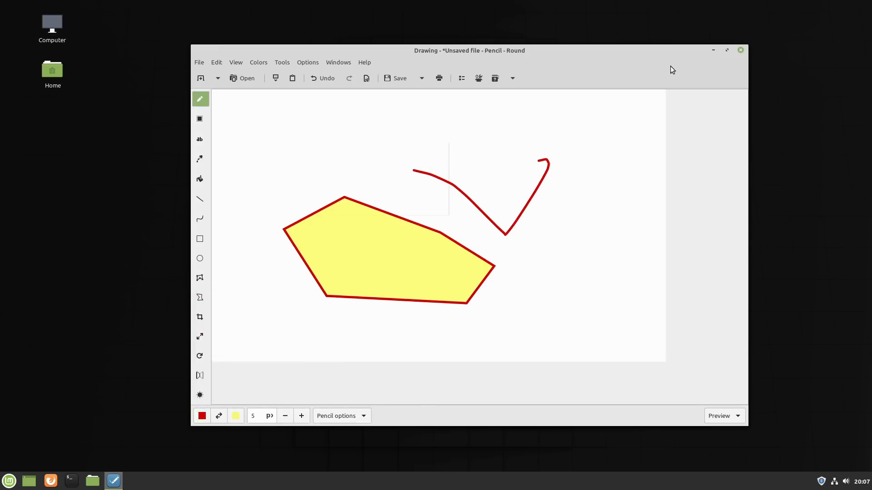
Step: Close the Drawing window and discard the unsaved picture
click(740, 50)
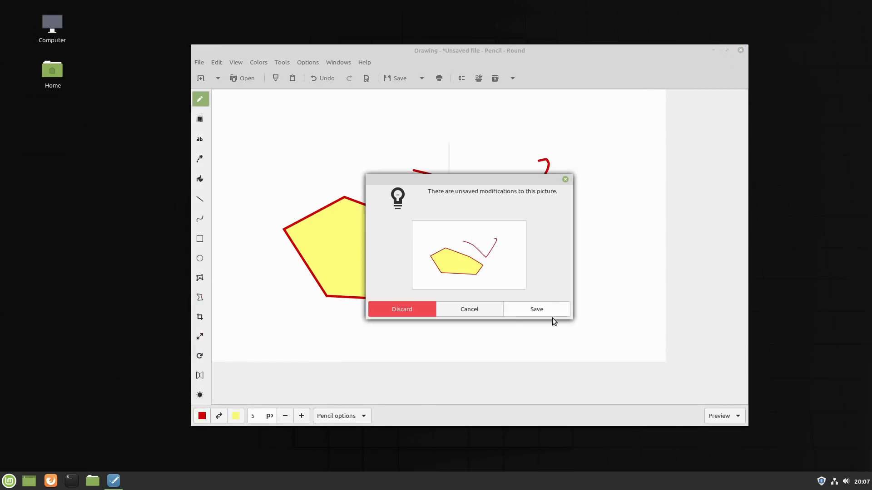
click(404, 314)
Step: Launch Firefox and LibreOffice Writer, looking over the Sound & Video applications in between
click(9, 481)
click(9, 481)
click(58, 486)
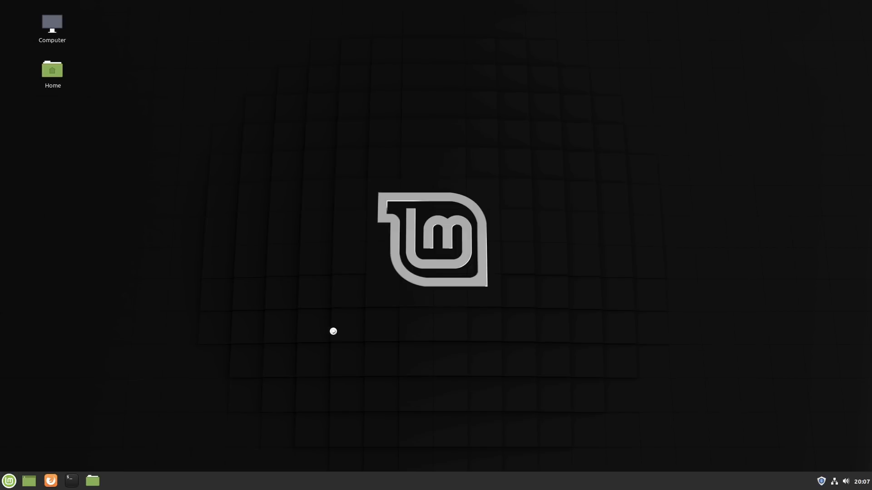
click(6, 483)
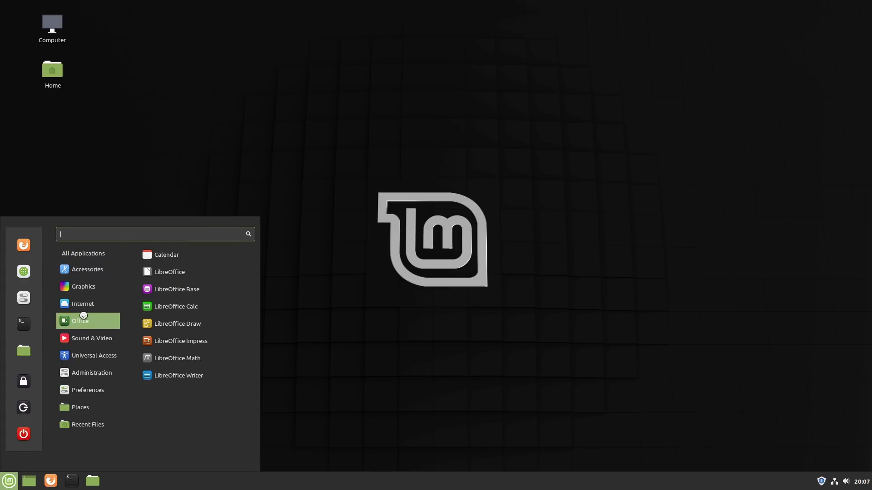
mouse_move(89, 341)
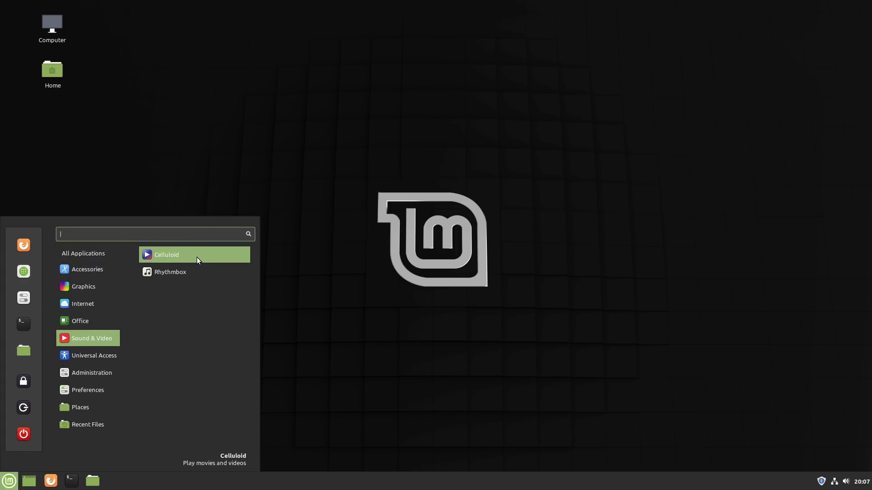
mouse_move(92, 321)
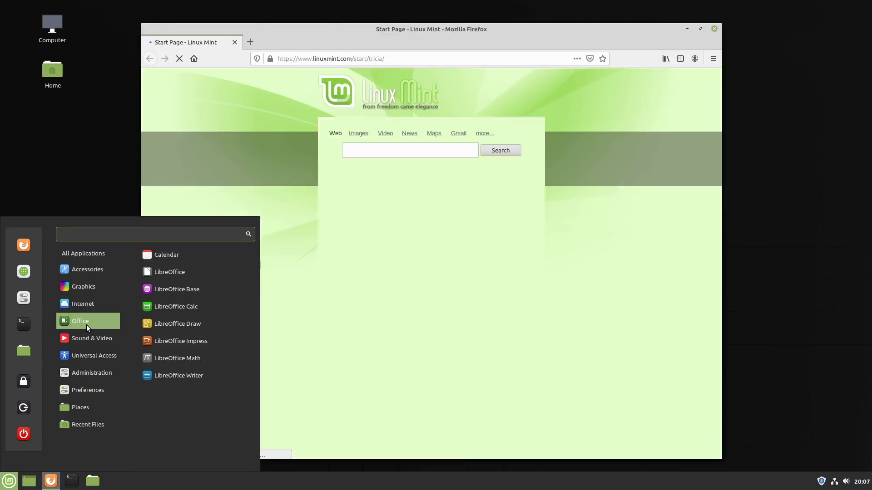
click(191, 374)
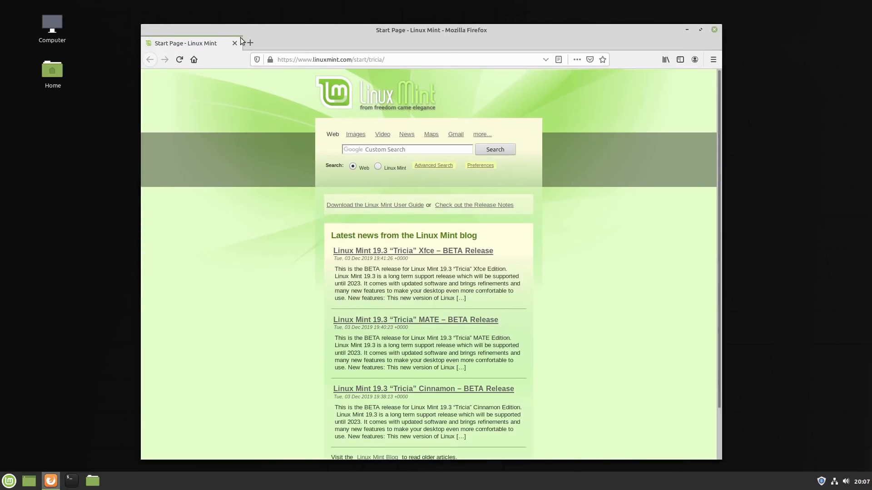
Step: Check the version information in Firefox's About window, and close both that window and the browser
key(alt)
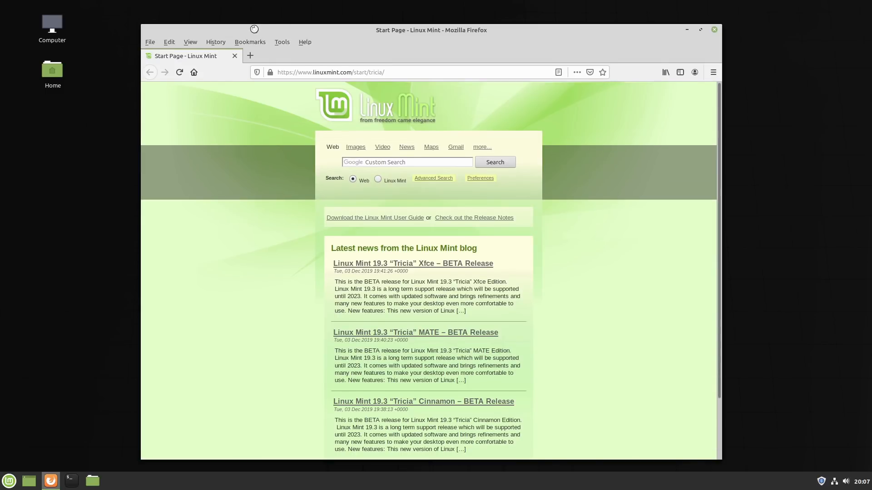
click(303, 42)
click(332, 138)
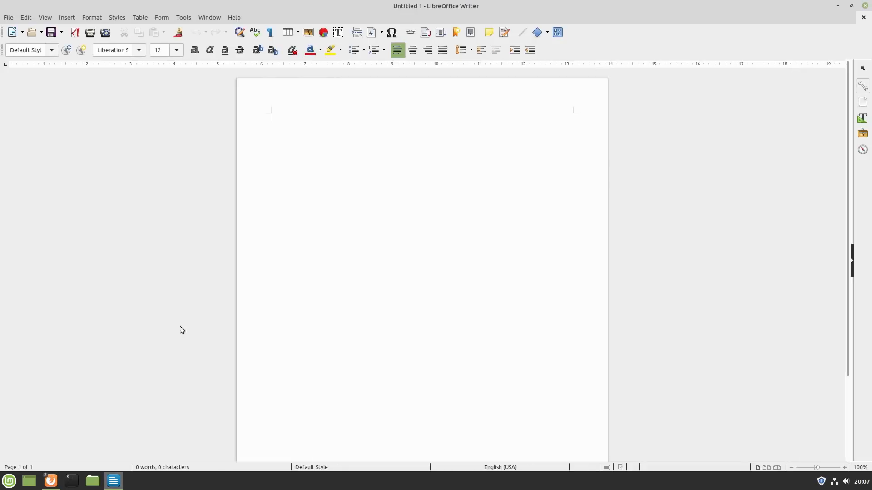
click(51, 484)
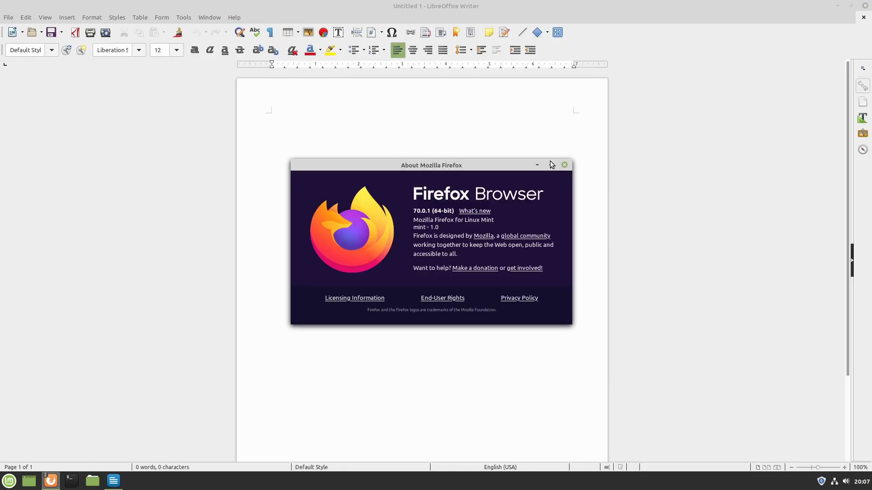
click(564, 165)
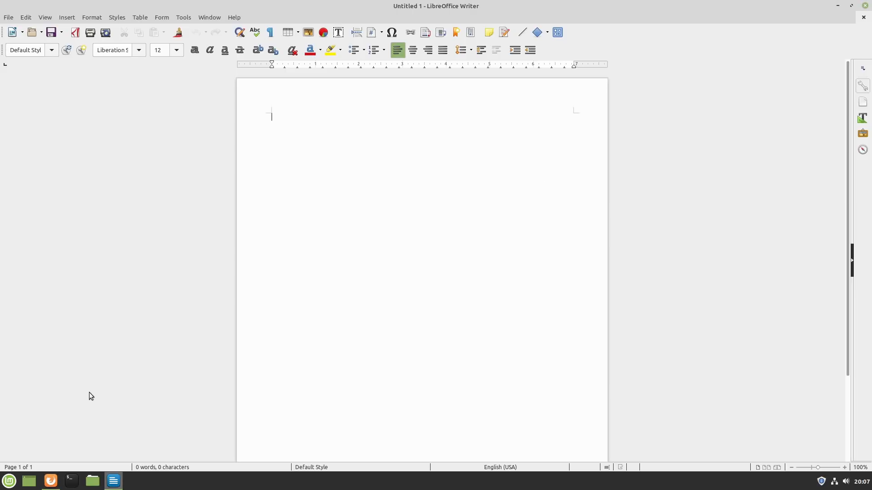
click(51, 482)
click(714, 30)
Step: Check the version information in Writer's About LibreOffice dialog and dismiss it
click(219, 18)
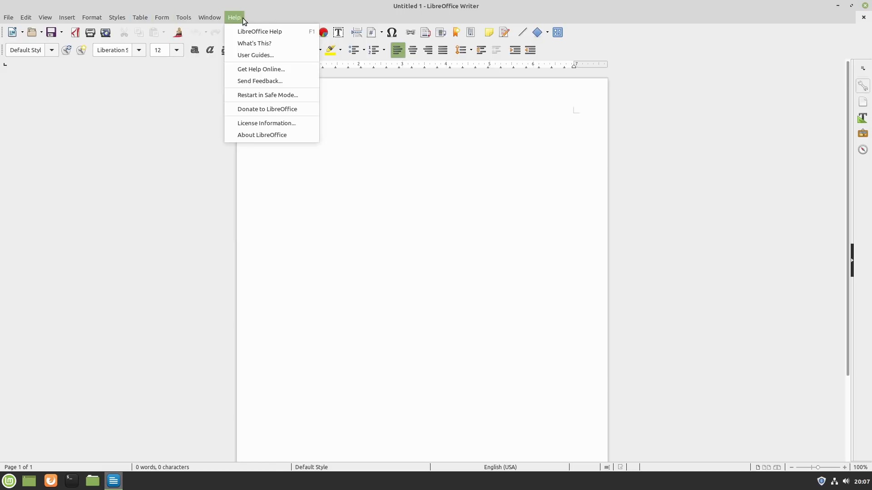
click(274, 134)
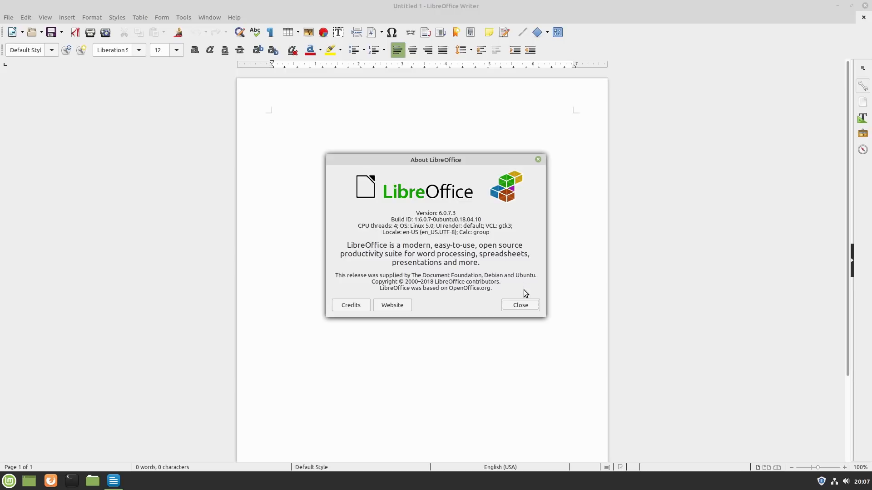
click(519, 306)
Step: Look through Writer's Insert and Format commands and close the blank document
click(92, 18)
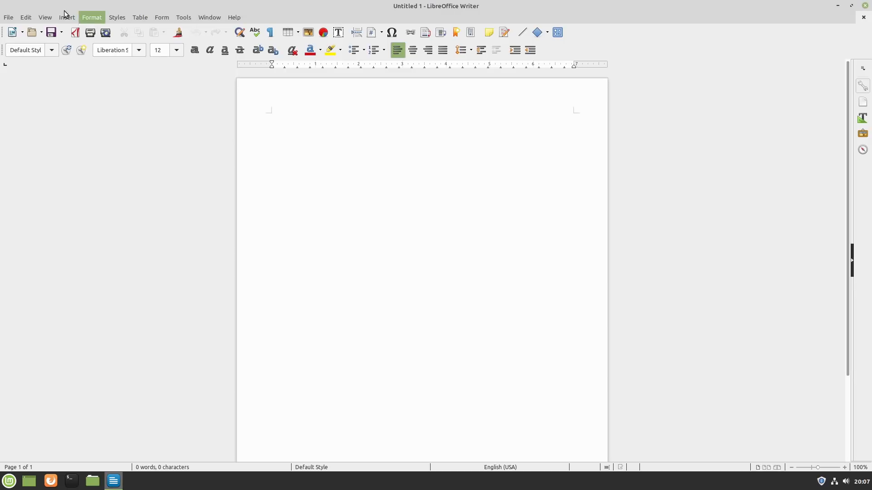
mouse_move(66, 17)
mouse_move(108, 78)
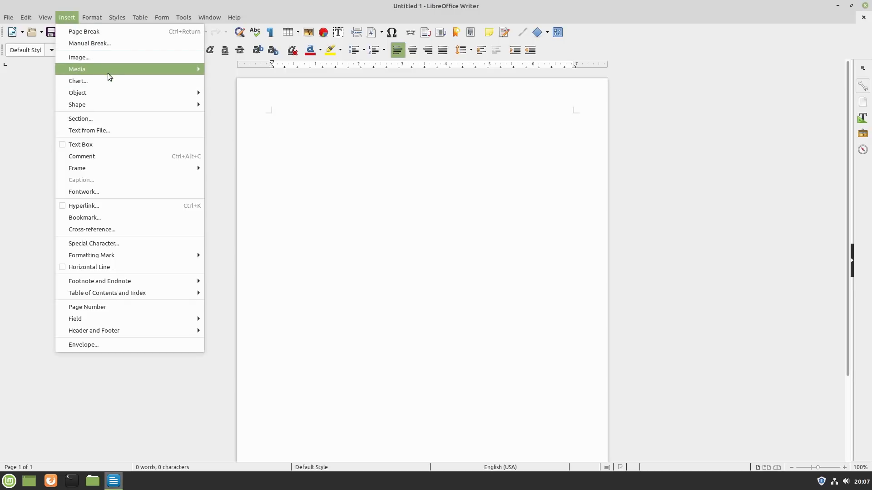
key(Escape)
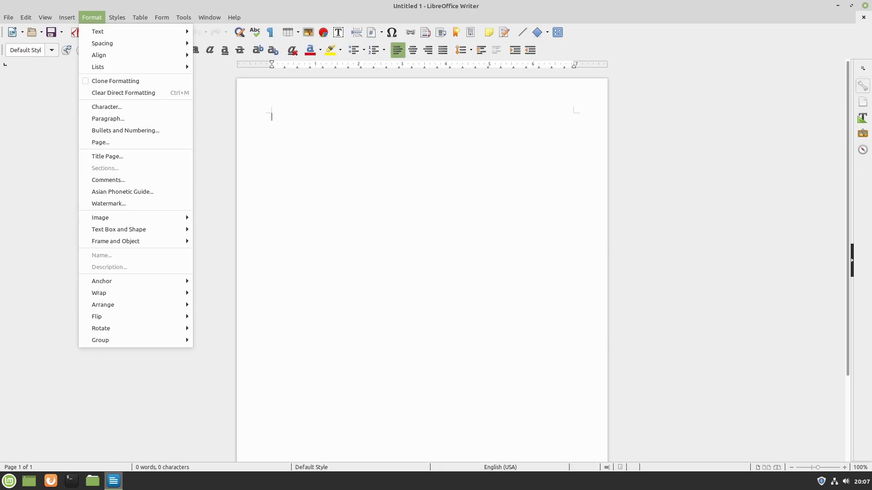
click(866, 6)
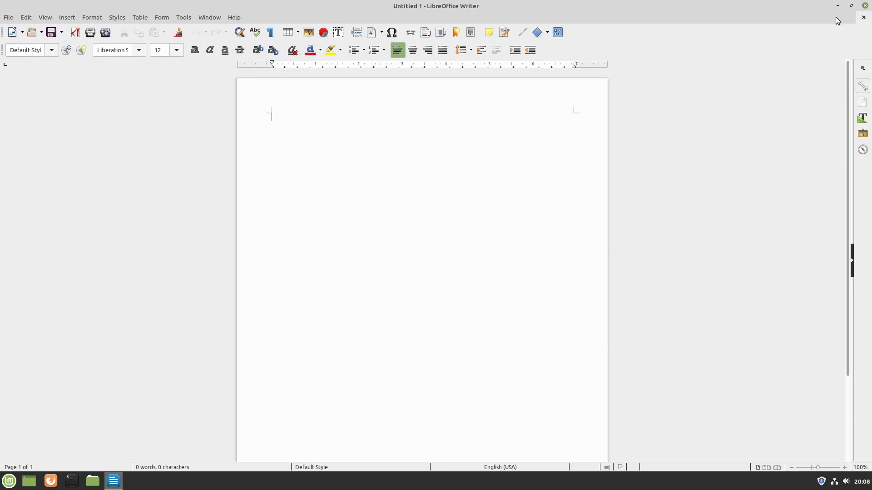
click(865, 5)
Step: Launch Software Manager and System Settings, and reposition the System Settings window on the desktop
click(5, 477)
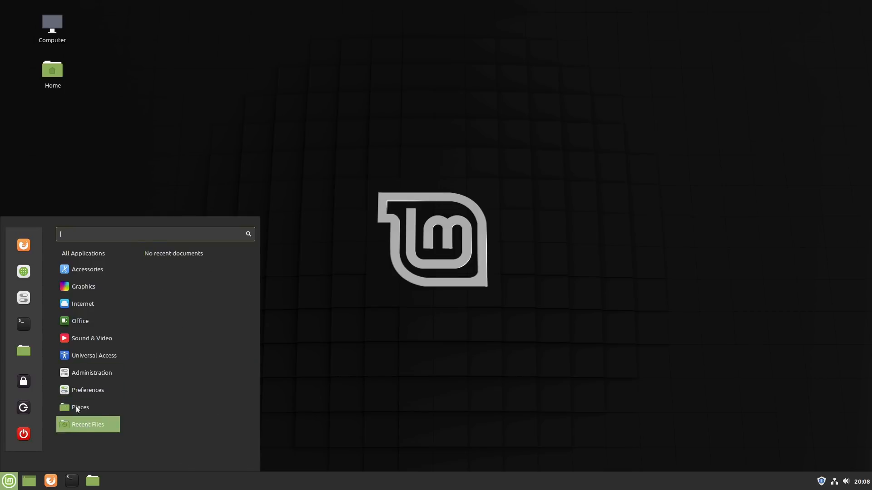
click(21, 274)
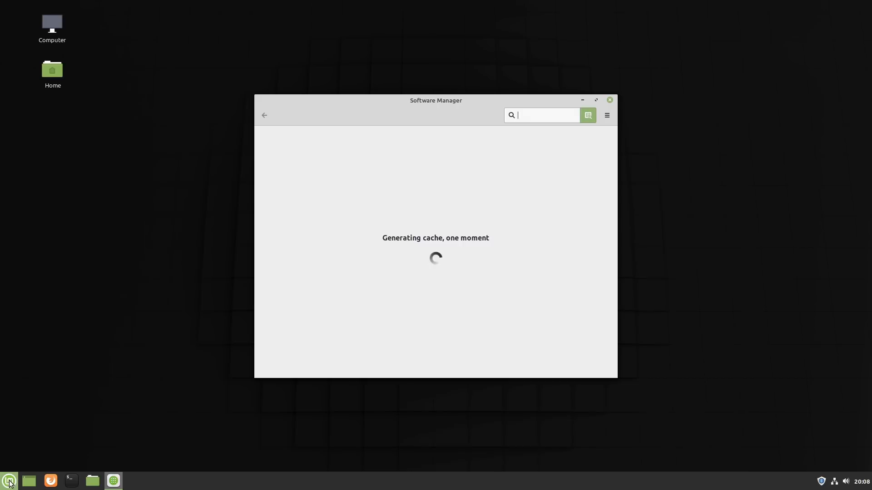
click(9, 481)
click(24, 299)
drag(268, 74, 414, 67)
click(2, 486)
click(2, 485)
Step: Look through the Themes choices for window borders, icons, controls, mouse pointer and desktop, and return to the settings overview
click(392, 130)
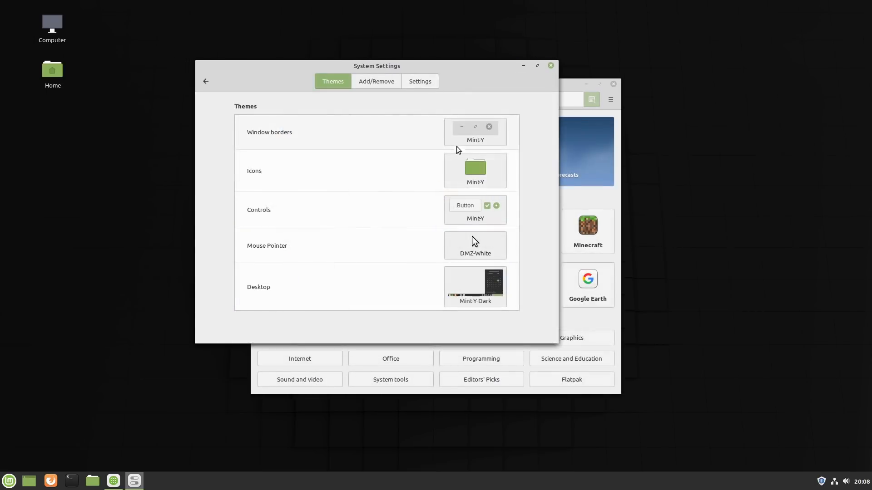
click(492, 139)
click(498, 166)
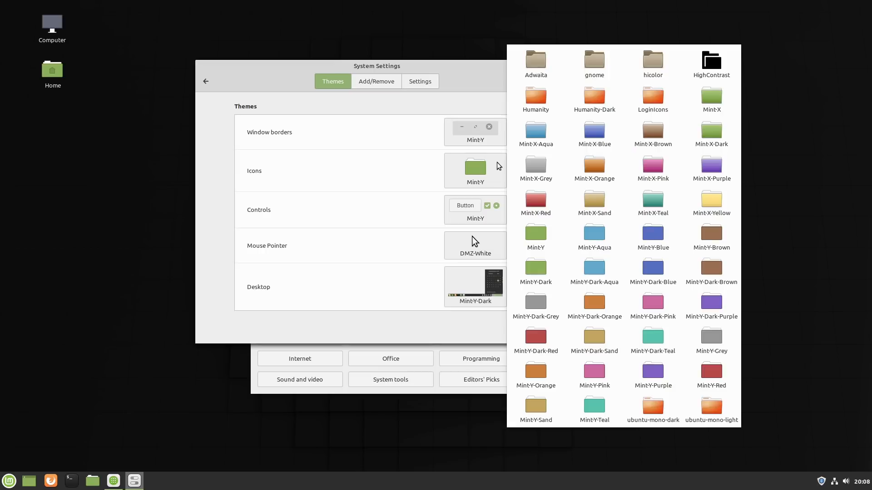
click(473, 219)
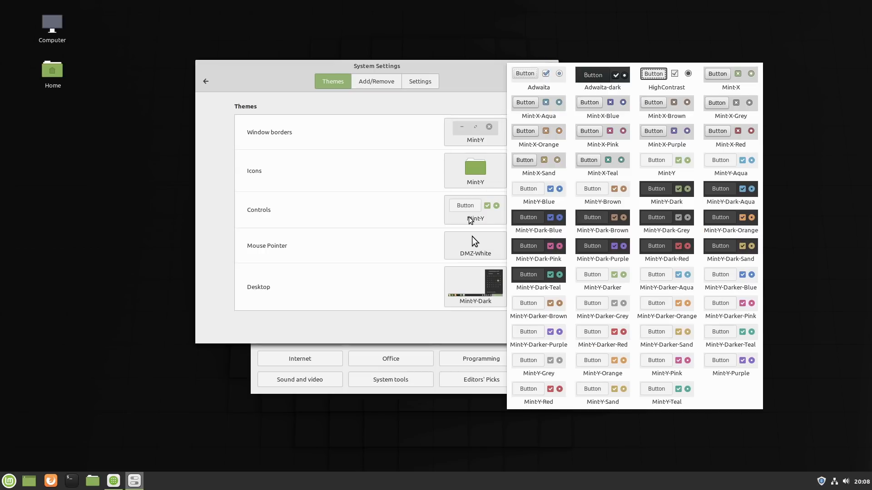
click(468, 248)
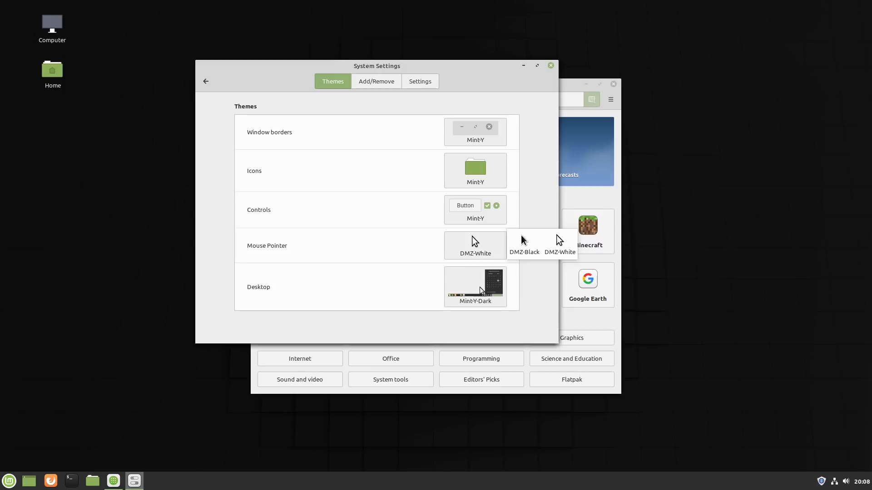
click(481, 290)
click(336, 174)
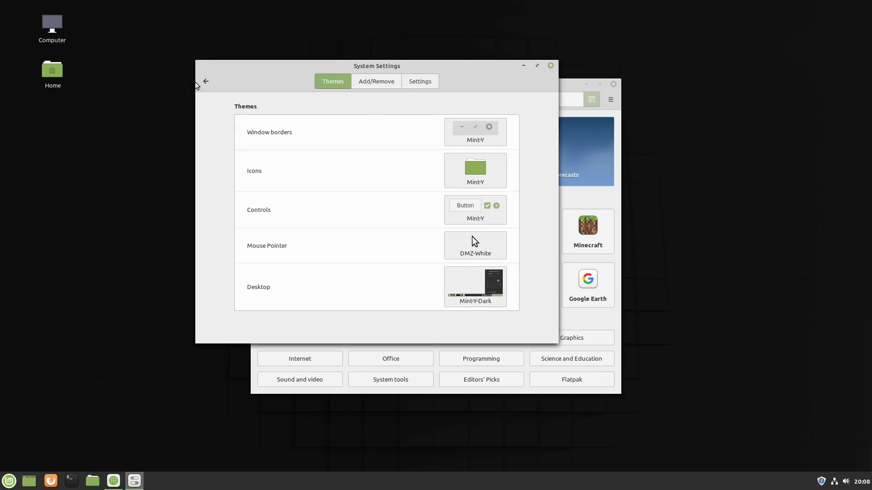
click(206, 81)
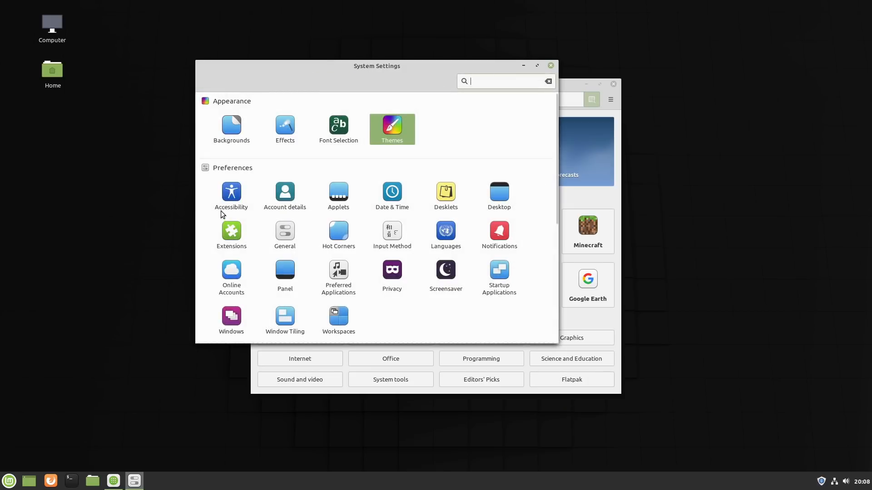
Step: Look over the Desktop icon settings and the Windows titlebar settings, and return to the settings overview
click(495, 204)
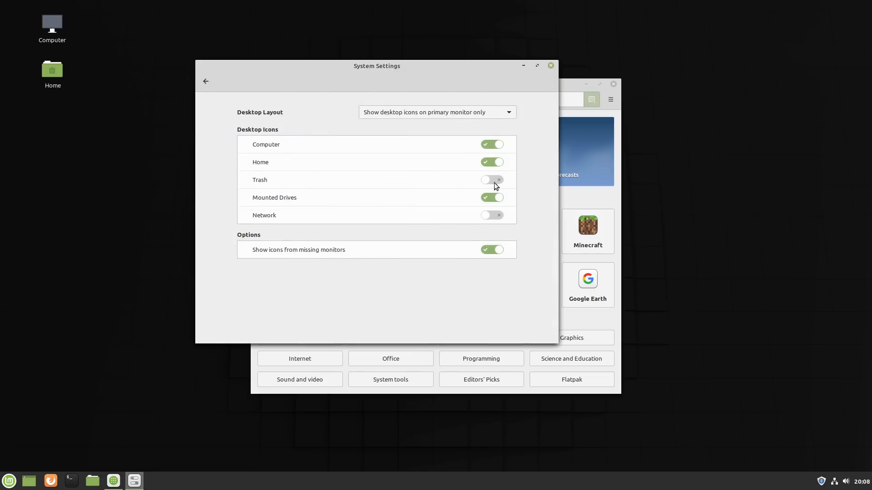
click(207, 81)
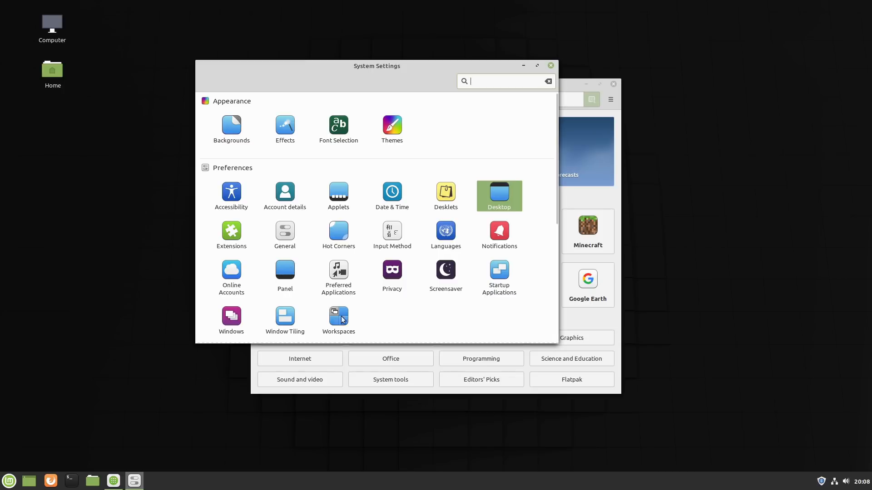
click(239, 326)
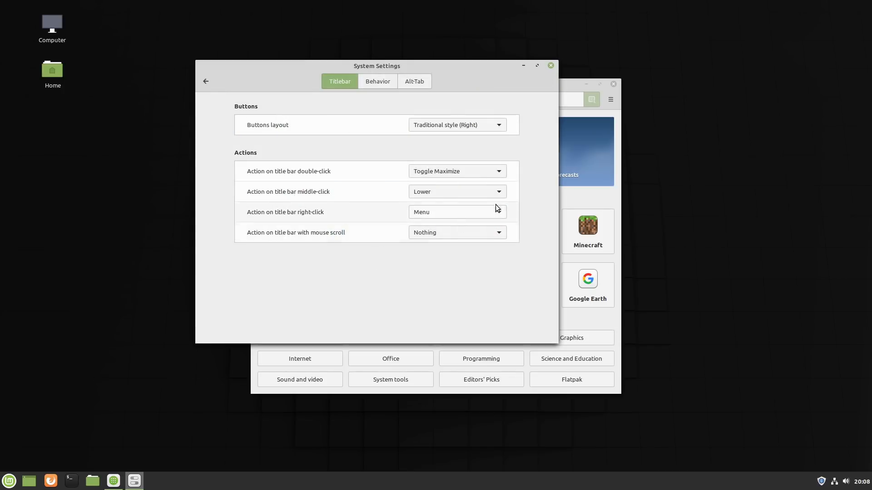
click(207, 83)
Step: Look through the account providers offered under Online Accounts and return to the settings overview
click(234, 283)
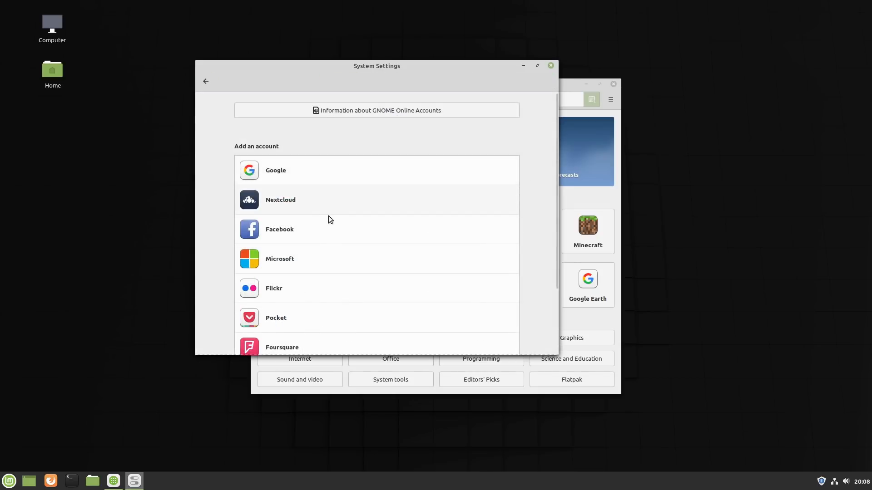
scroll(328, 217, down, 3)
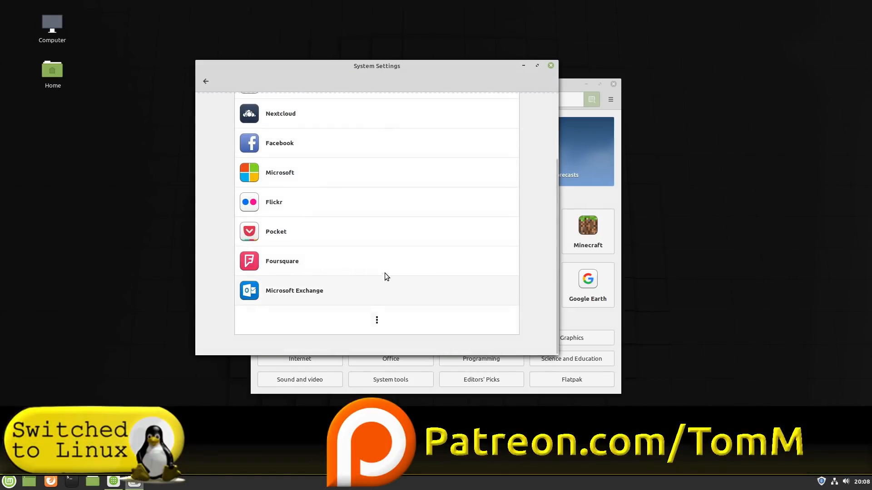
scroll(391, 261, up, 3)
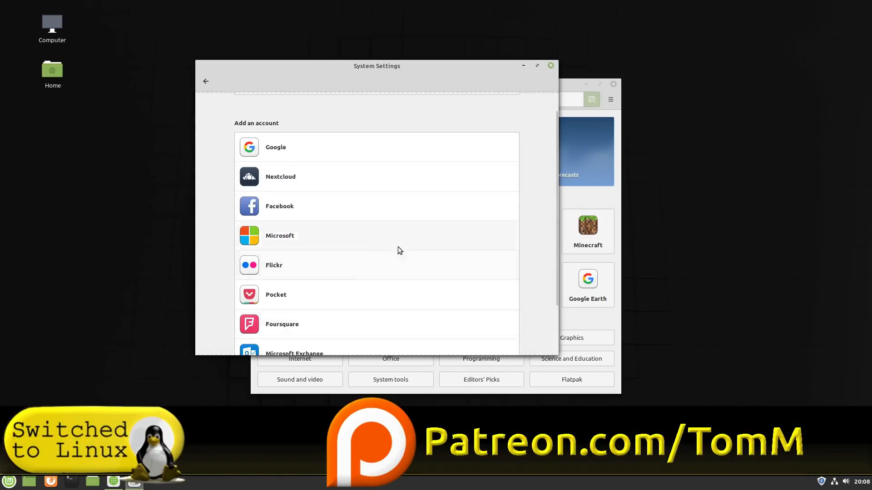
click(205, 82)
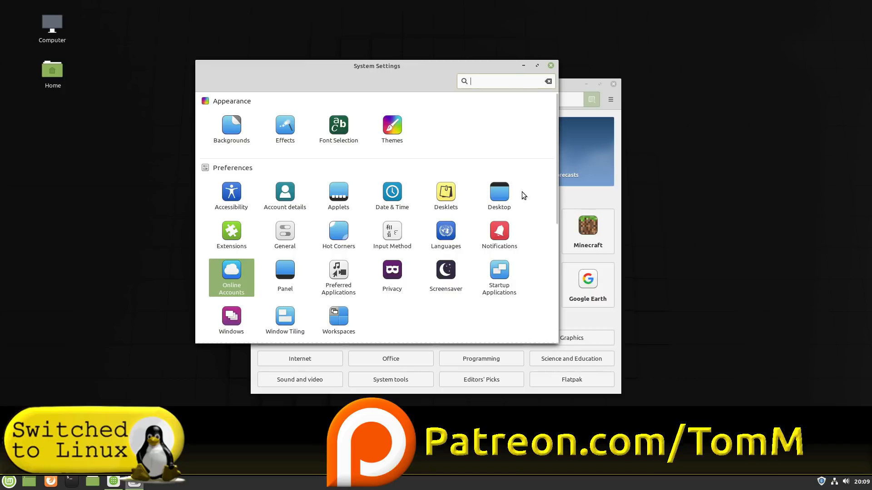
Step: Close System Settings and minimize the Software Manager window
click(551, 65)
drag(530, 82, 604, 89)
click(661, 91)
Step: Open the desktop's Customize settings for the current monitor layout and enlarge the window in both directions
right_click(434, 225)
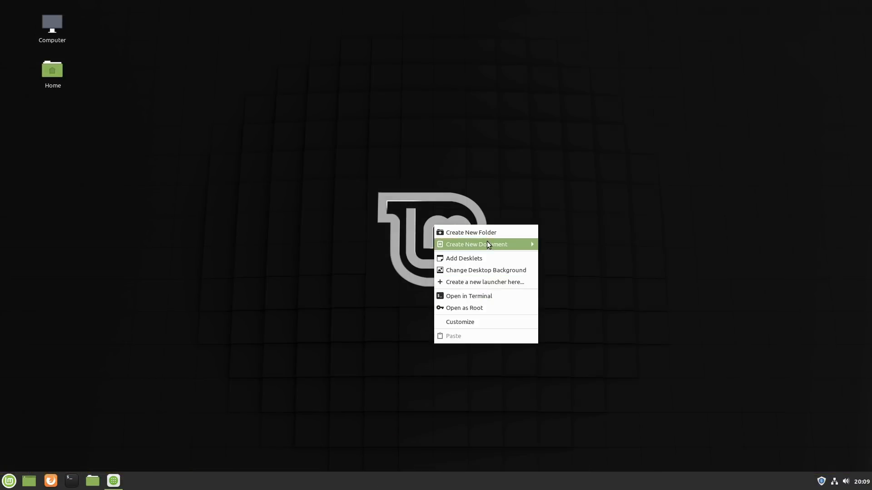
click(467, 321)
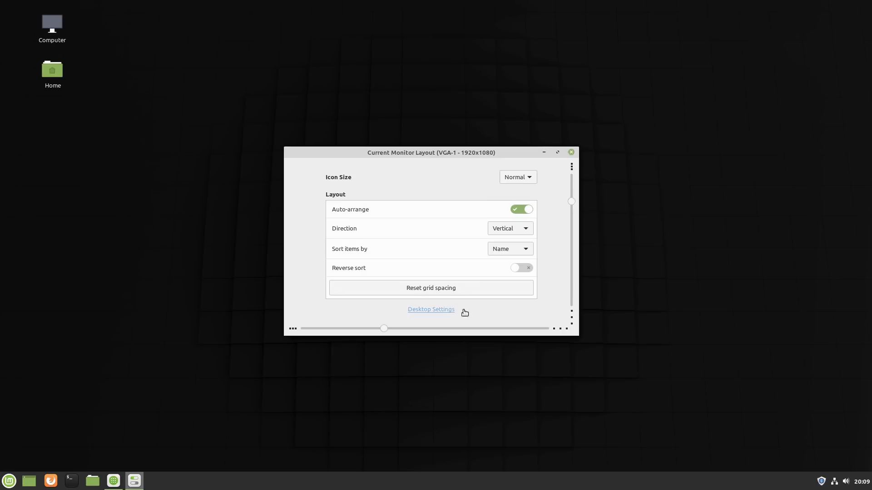
drag(575, 334, 667, 433)
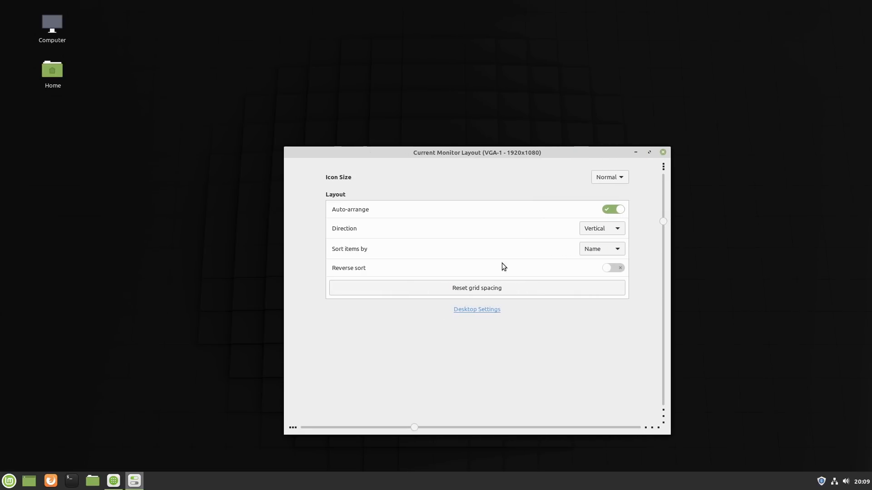
Step: Try the Smaller and Larger desktop icon sizes and set the icon size back to Normal
click(490, 289)
click(620, 178)
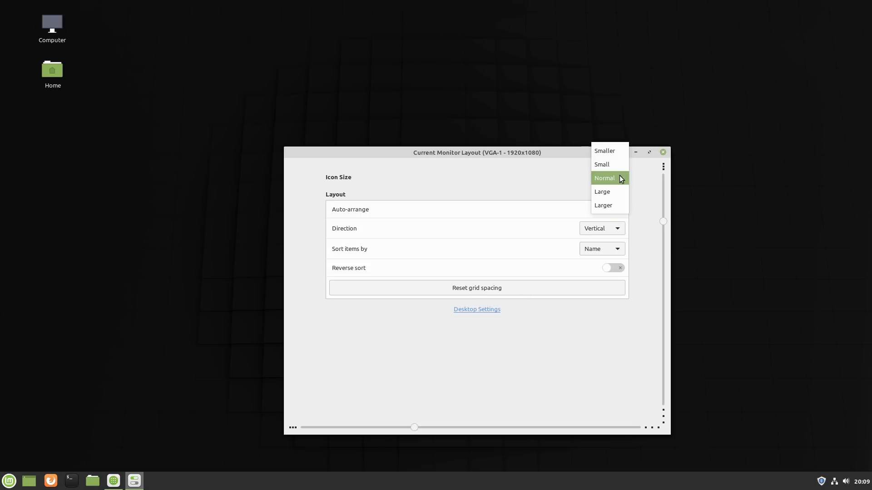
click(615, 152)
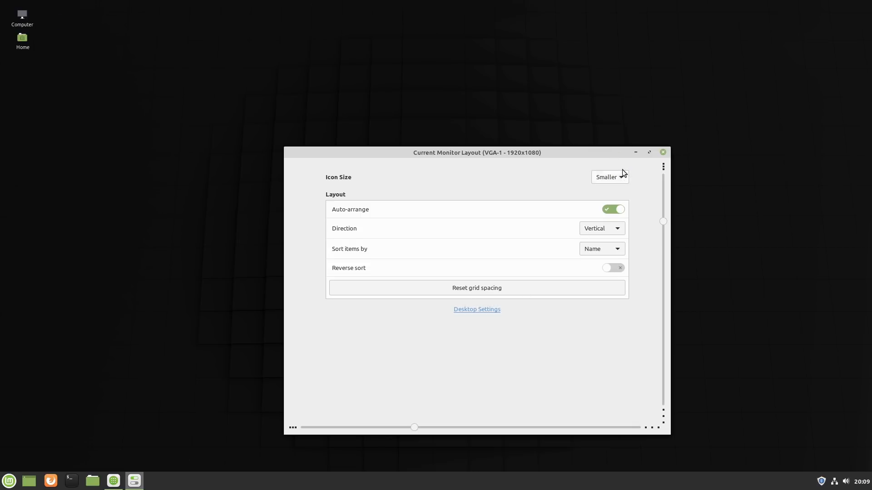
click(625, 178)
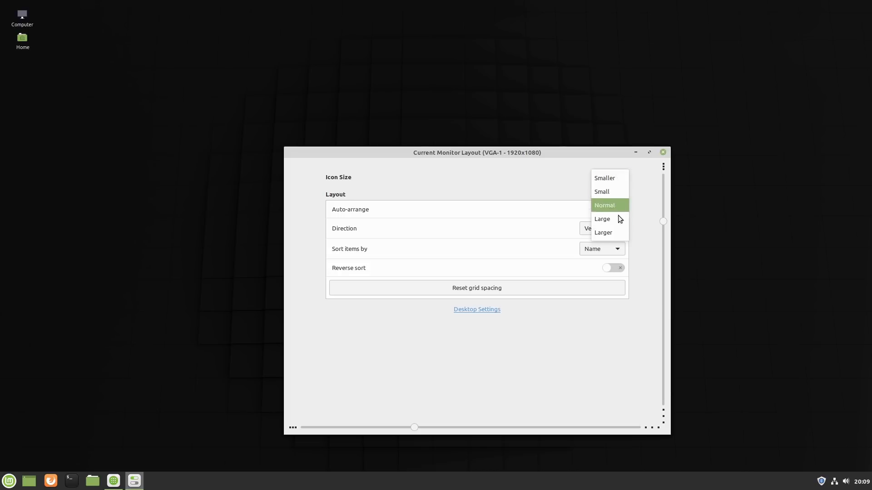
click(615, 231)
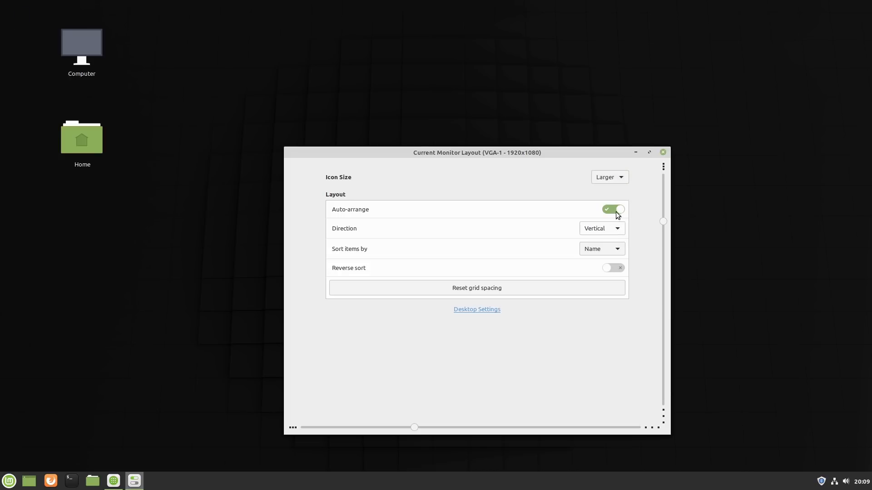
click(617, 177)
click(609, 154)
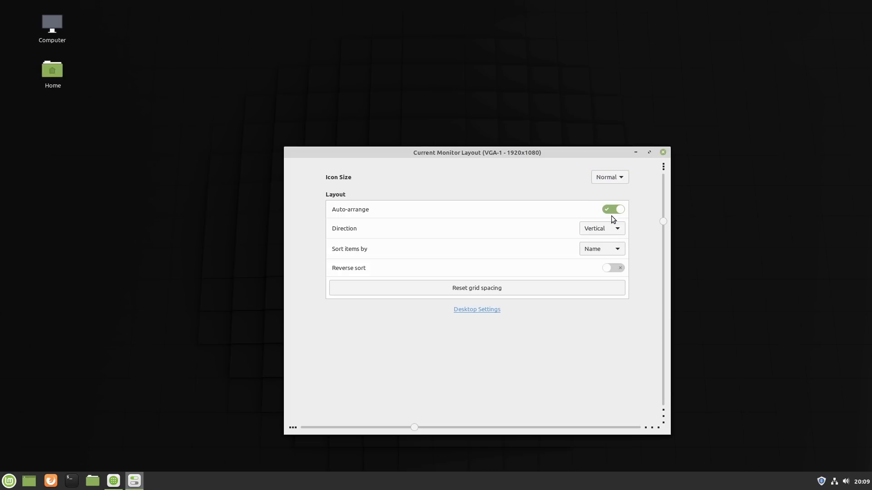
Step: Turn off auto-arrange for the desktop icons and look through the Direction and Sort items by options
click(606, 227)
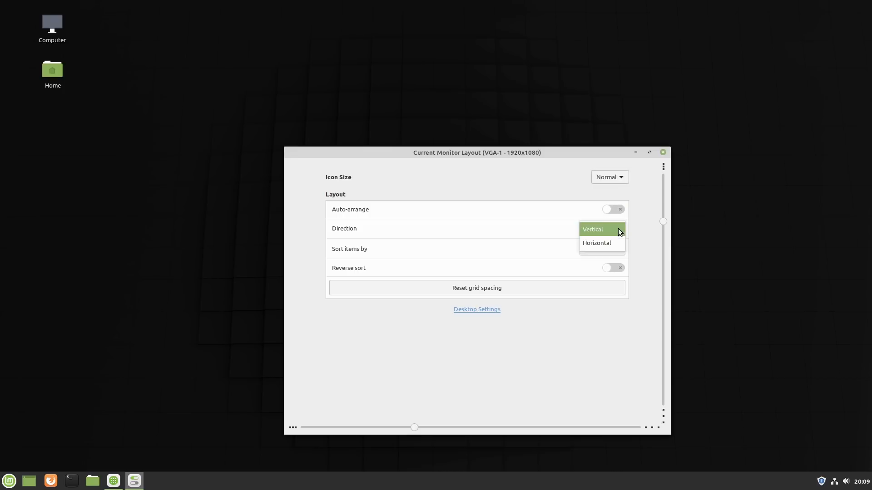
click(614, 227)
click(619, 247)
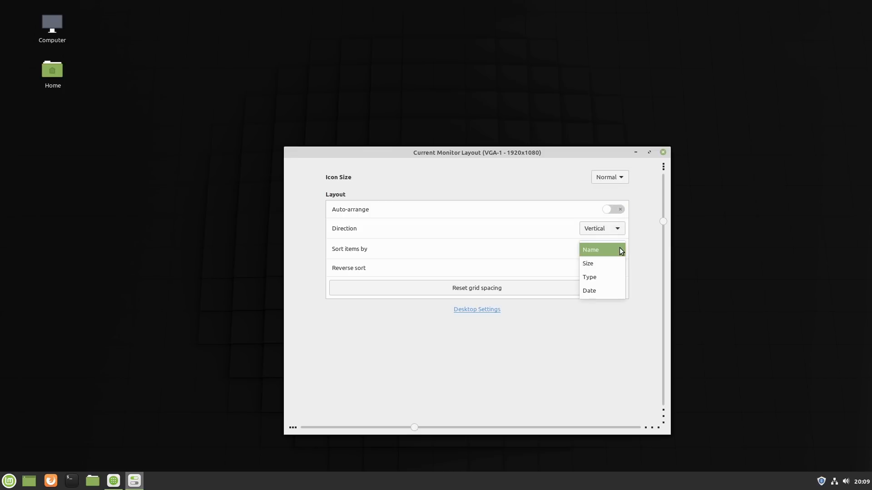
click(619, 248)
click(619, 248)
click(619, 249)
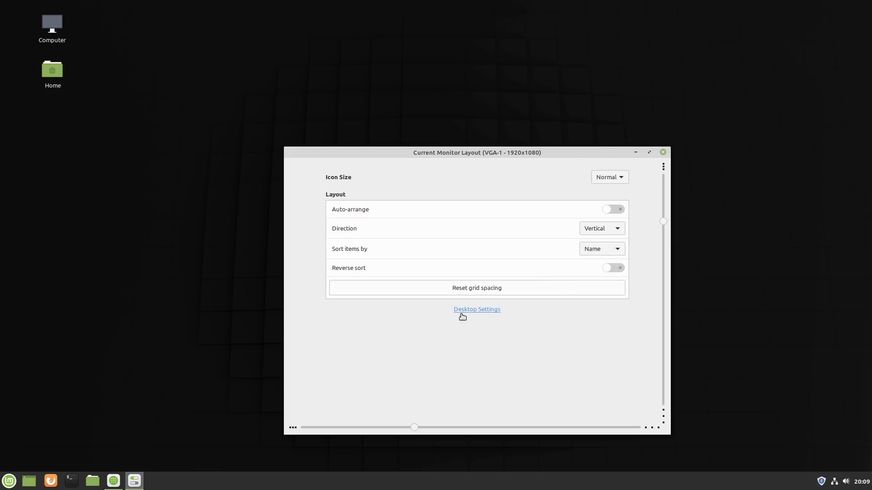
Step: Widen the horizontal grid spacing of the desktop icons slightly and close the monitor layout settings
drag(413, 427, 438, 428)
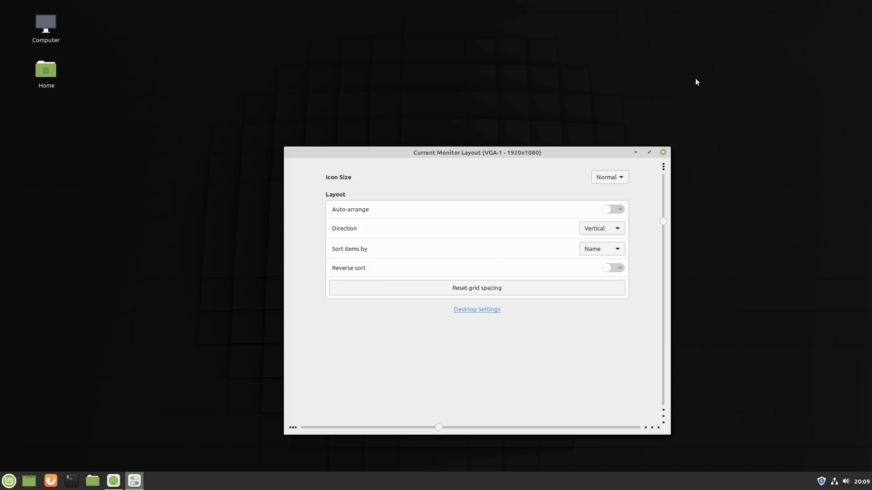
click(663, 153)
Step: Turn on edit mode for the panel and open the panel settings
right_click(527, 475)
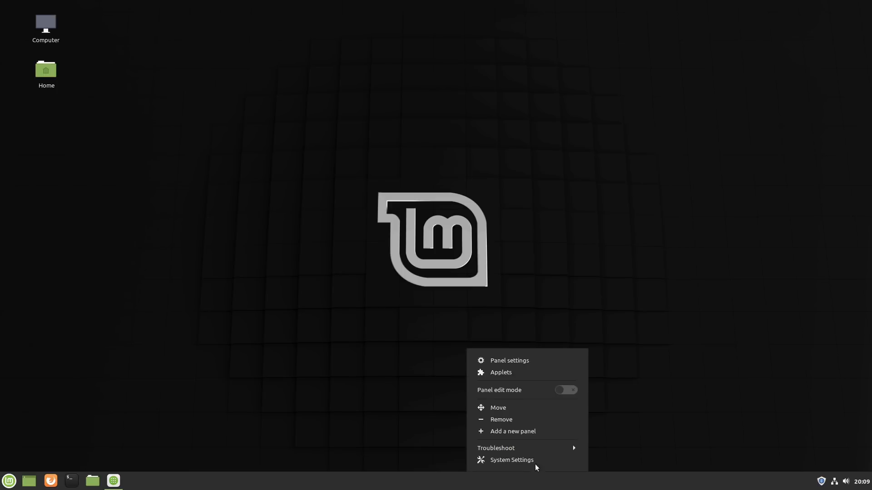
click(563, 390)
click(522, 486)
right_click(522, 484)
click(505, 361)
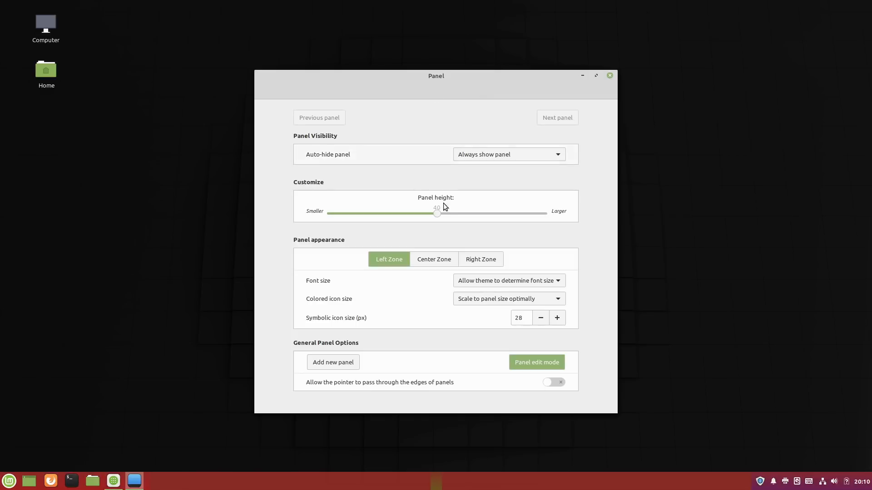
Step: Try out the panel height adjustment and compare the appearance settings of the Left, Center and Right Zones
drag(481, 211, 435, 209)
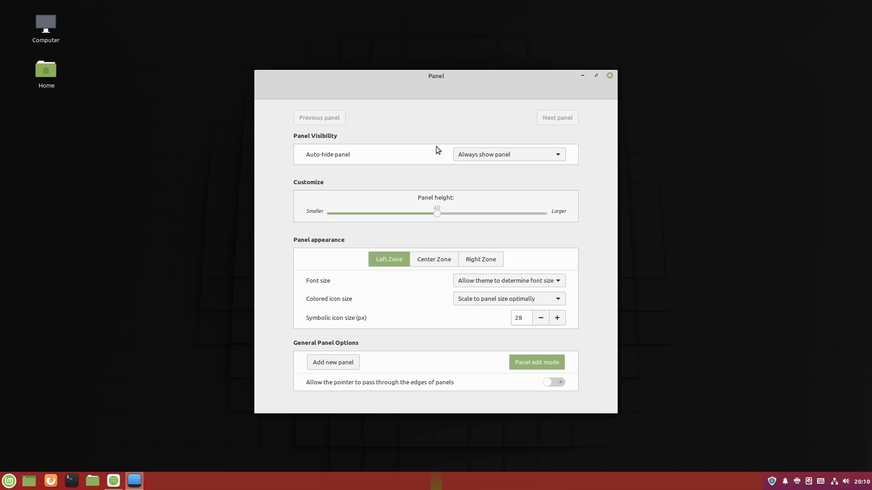
click(435, 261)
click(478, 261)
click(432, 259)
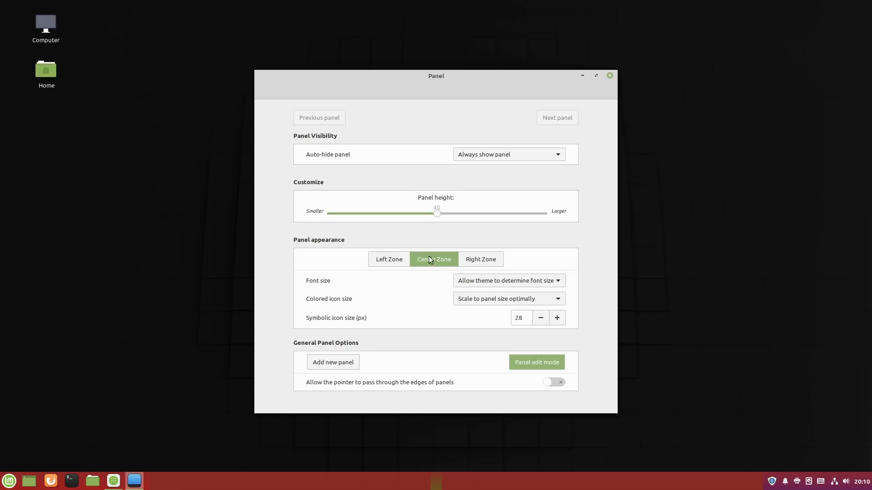
click(380, 262)
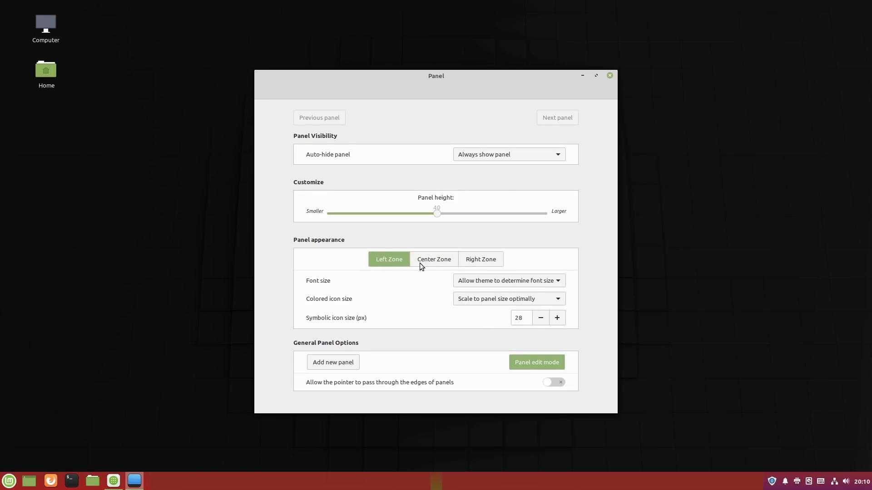
click(439, 261)
click(476, 261)
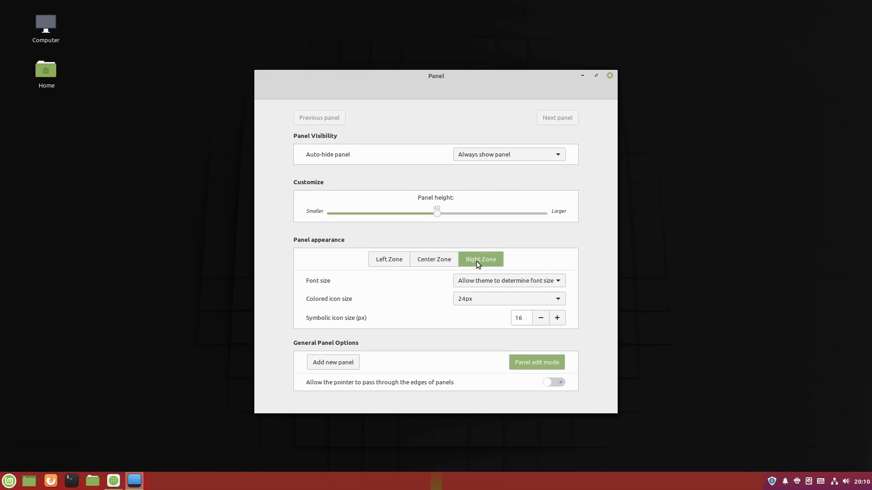
click(404, 258)
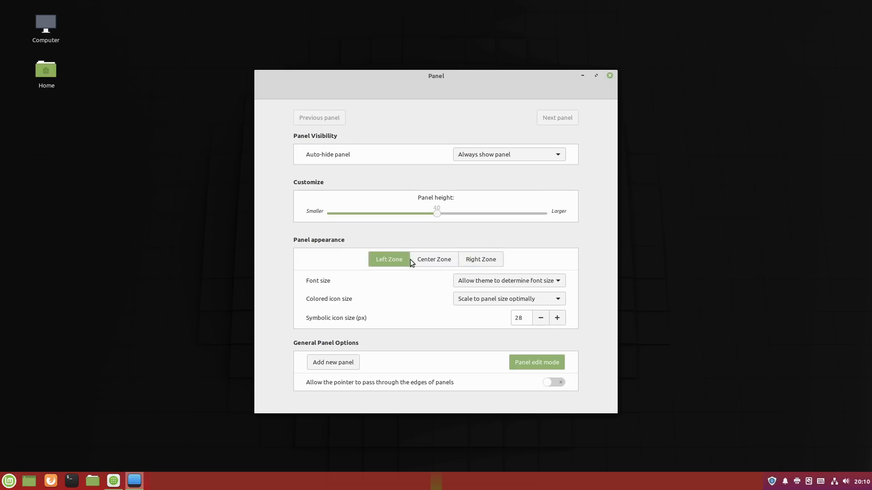
Step: Raise the Left Zone's symbolic icon size to 44 px
click(556, 319)
click(556, 319)
click(557, 319)
click(558, 320)
Step: Set the Right Zone's symbolic icon size to 13 px
click(426, 261)
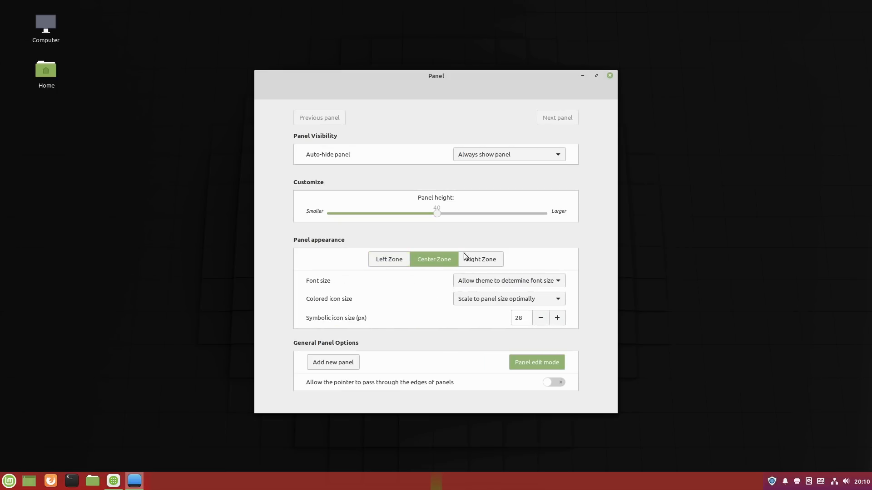
click(485, 259)
click(541, 319)
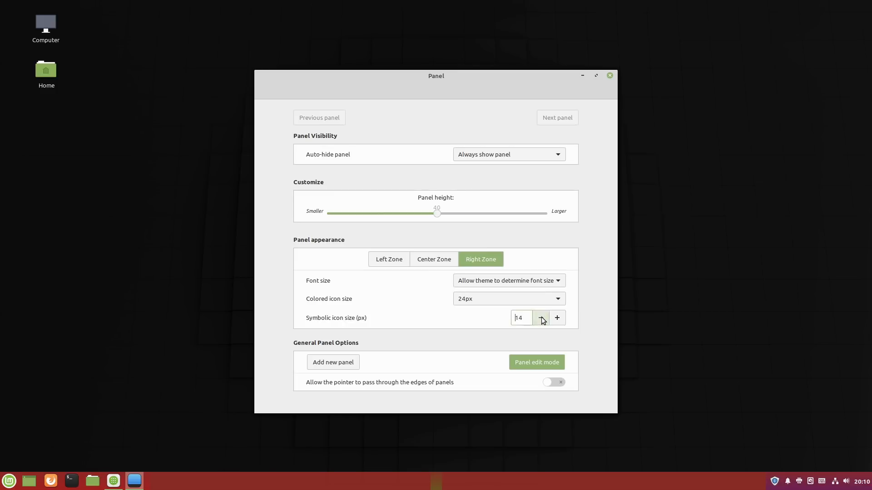
click(542, 319)
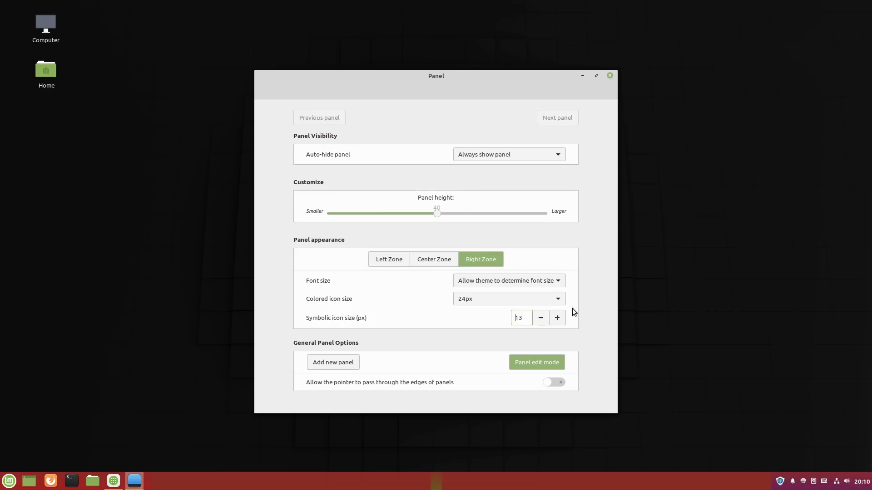
Step: Set the panel height to 56 and reduce the Left Zone's symbolic icon size to 16 px
click(396, 265)
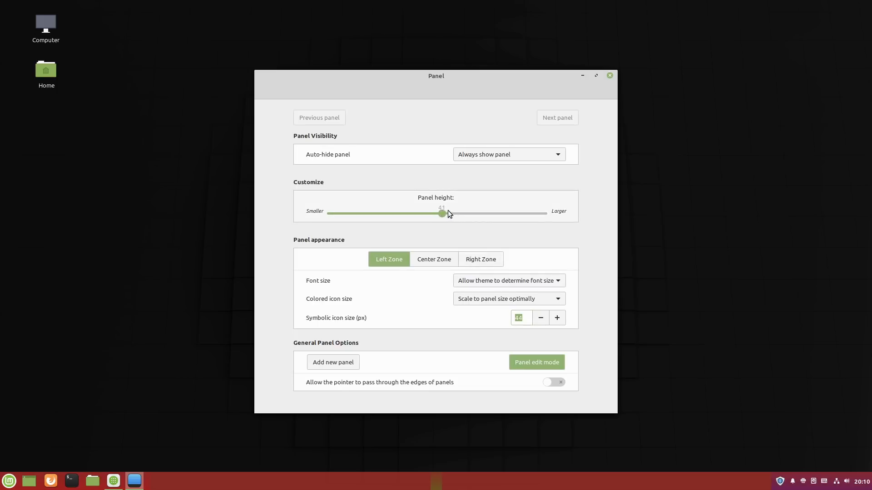
drag(476, 213, 474, 211)
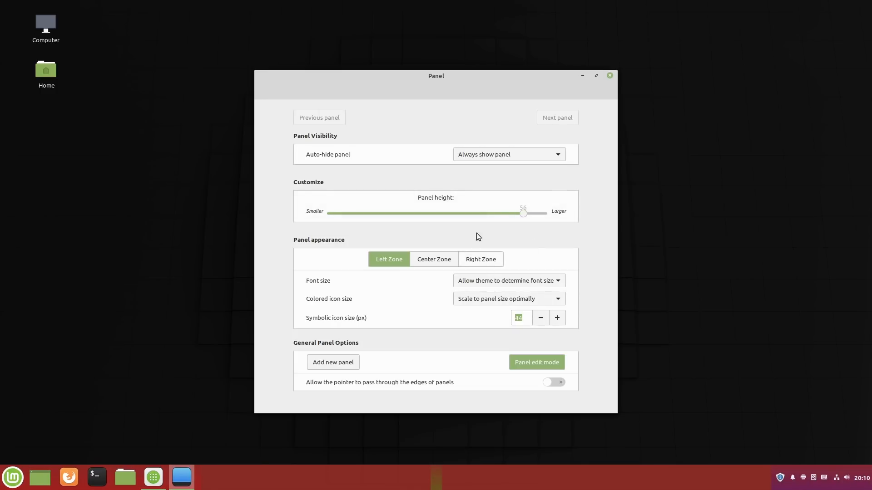
click(559, 318)
click(559, 317)
click(560, 317)
click(560, 316)
click(560, 316)
click(540, 322)
click(540, 322)
click(541, 321)
click(540, 322)
click(540, 321)
click(540, 321)
click(540, 321)
click(540, 321)
click(540, 321)
click(541, 321)
click(541, 321)
click(540, 321)
click(541, 321)
click(541, 321)
click(540, 321)
click(541, 321)
click(541, 321)
click(541, 321)
click(541, 321)
click(541, 321)
click(541, 321)
click(540, 321)
Step: Reduce the panel height to 33 and enlarge the symbolic icons in the Right Zone
click(430, 214)
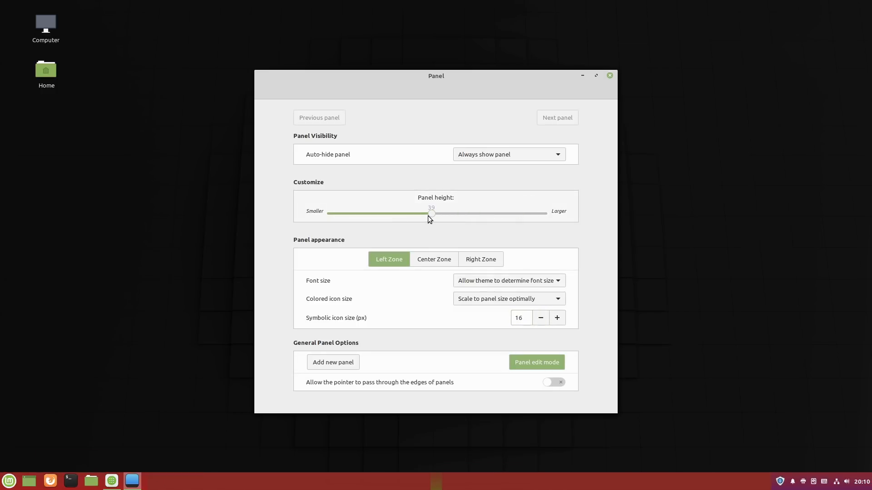
drag(408, 212, 399, 212)
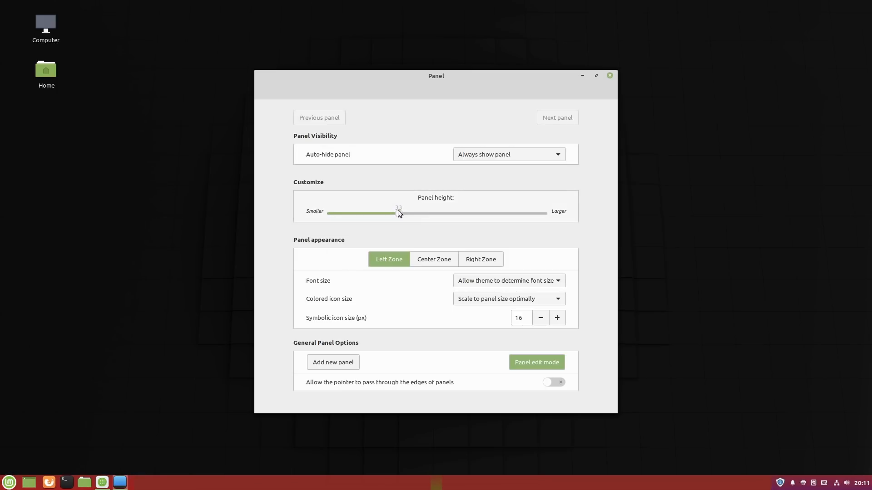
click(482, 261)
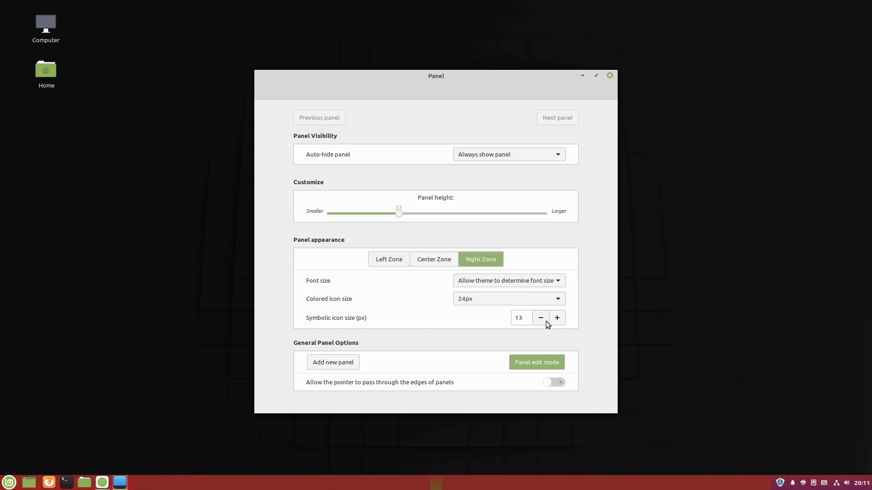
click(562, 318)
click(562, 318)
click(562, 318)
click(562, 318)
click(562, 318)
Step: For the Left Zone, scale the colored icons to the panel size exactly and set the symbolic icon size to 12 px
click(421, 265)
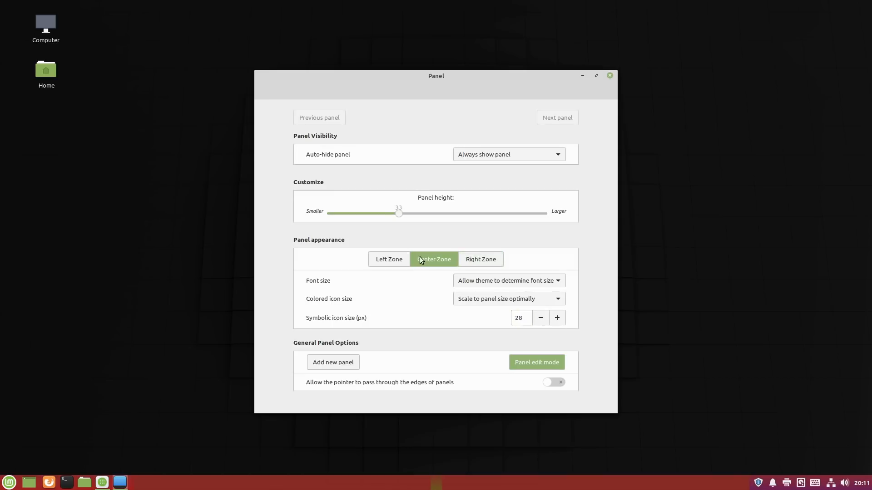
click(396, 260)
click(533, 293)
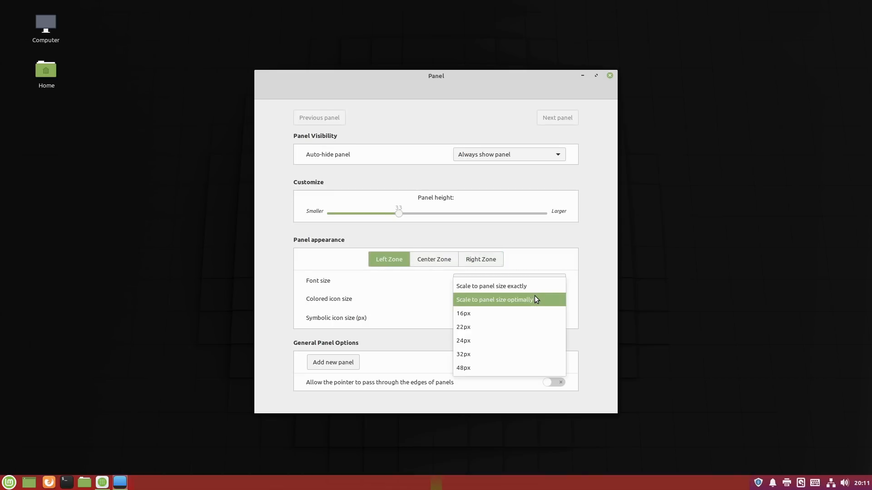
click(519, 287)
click(540, 319)
click(540, 319)
click(540, 319)
click(541, 318)
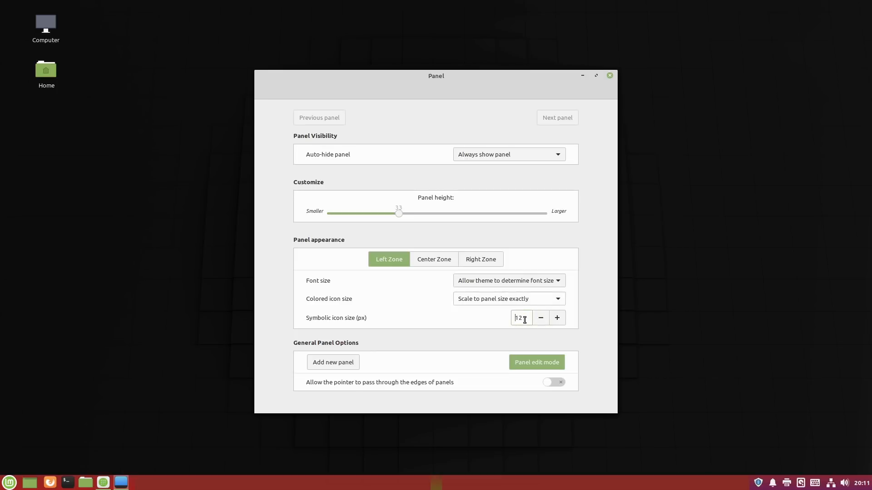
Step: Set the Left Zone's colored icons back to Scale to panel size optimally and check the font size options
click(527, 280)
click(527, 281)
click(533, 295)
click(516, 314)
click(526, 282)
click(527, 282)
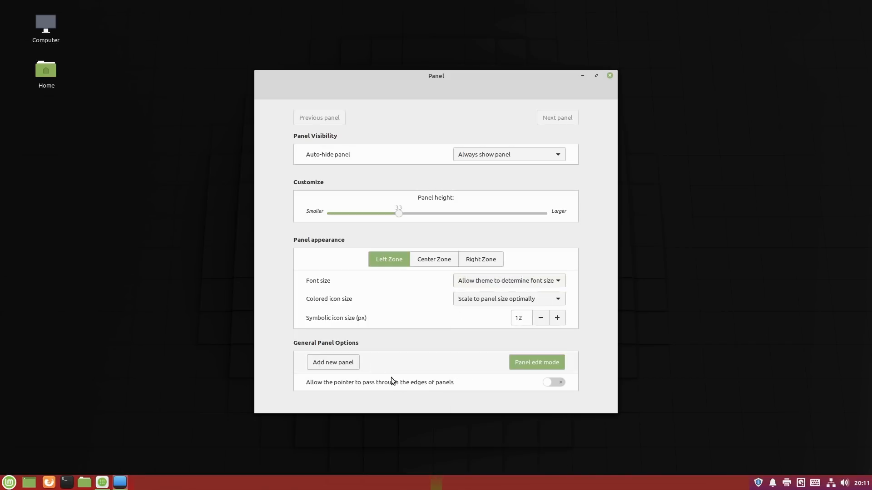
Step: Close the panel settings and glance at the options offered for the panel on the desktop
click(610, 75)
right_click(426, 483)
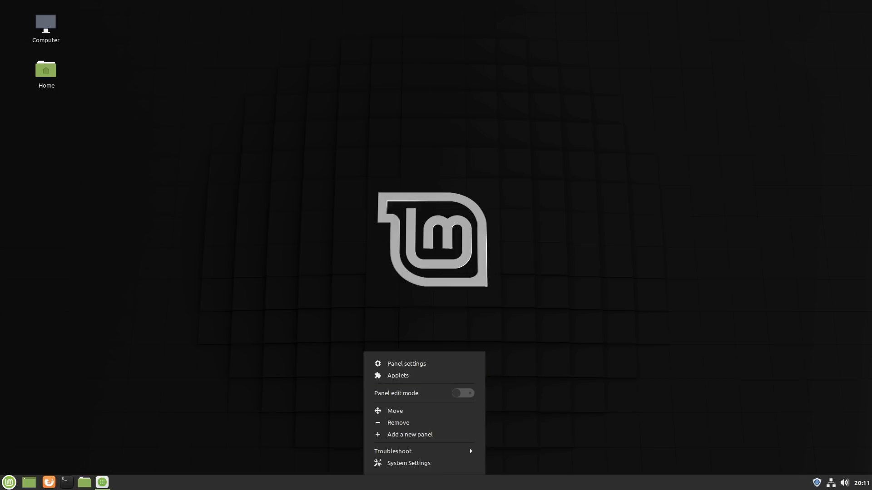
click(231, 341)
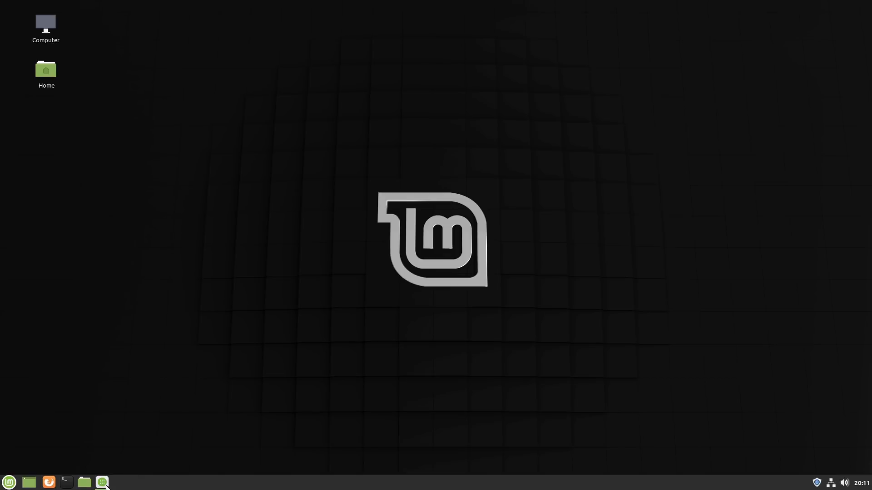
Step: Bring up the Software Manager and move its window nearer the upper middle of the desktop
click(8, 483)
click(6, 485)
click(8, 483)
click(22, 276)
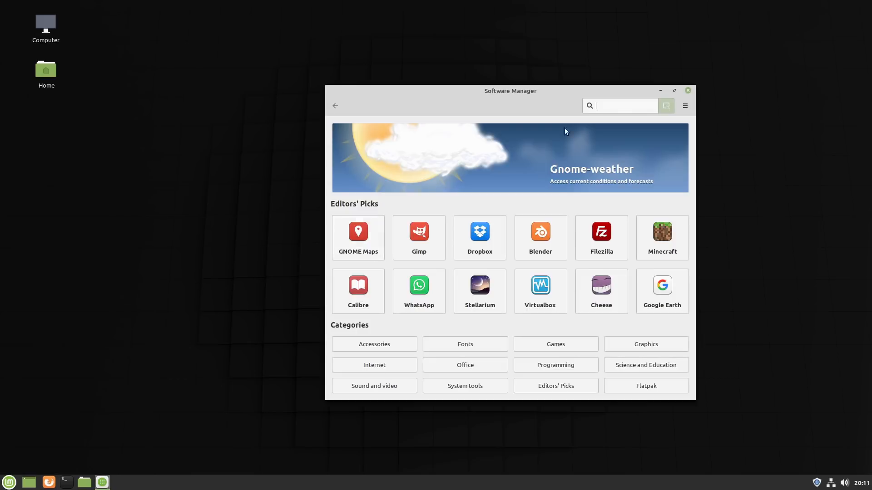
drag(507, 90, 447, 47)
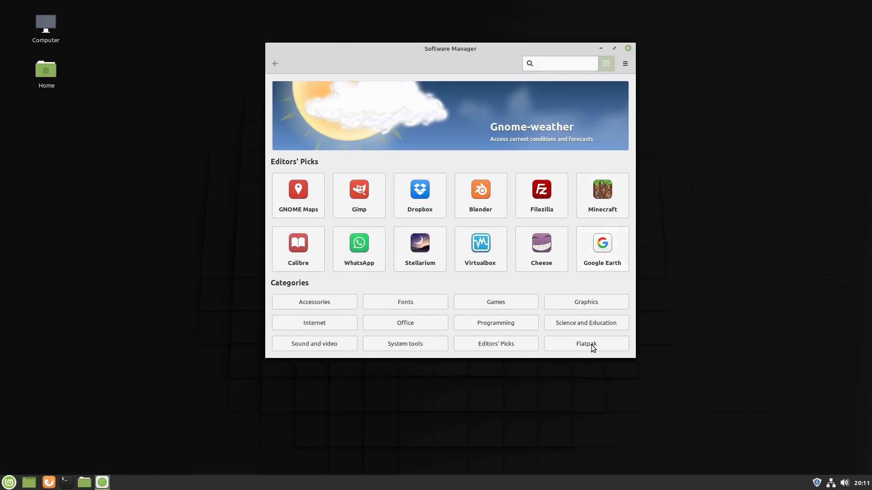
Step: Search the software catalogue for gimp and look through the Flatpak page of GNU Image Manipulation Program
click(569, 62)
text(gimp)
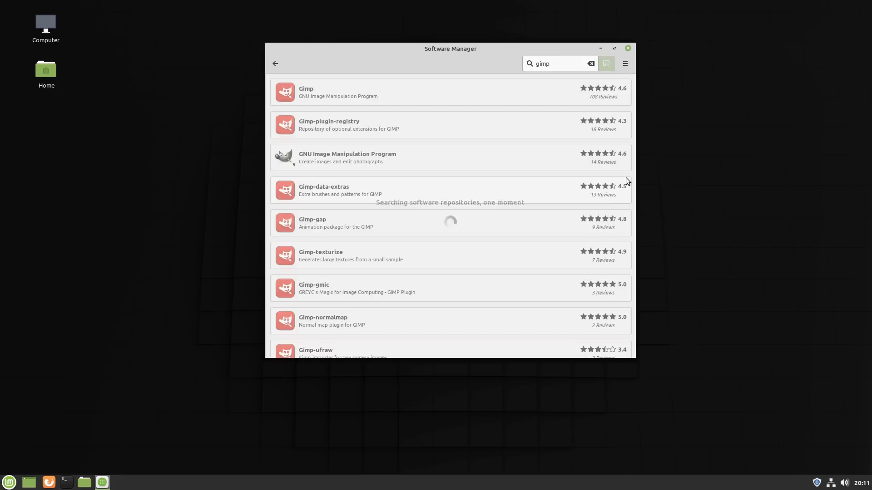
click(374, 162)
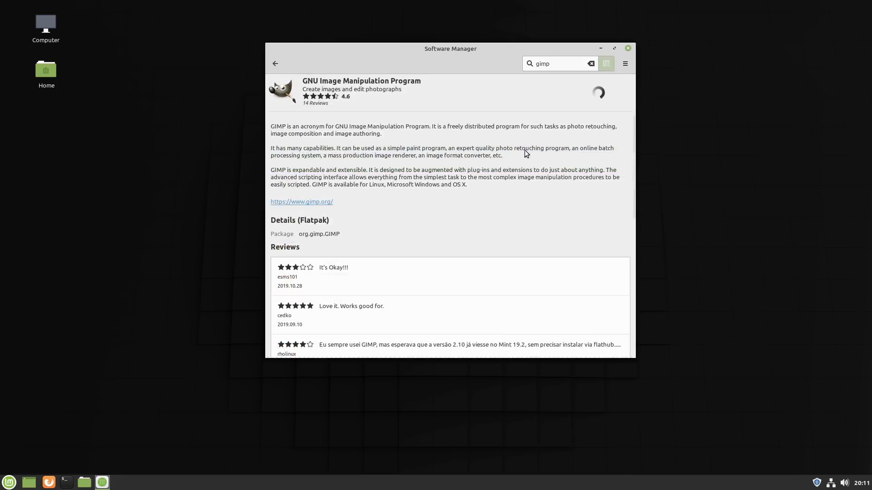
scroll(549, 177, down, 10)
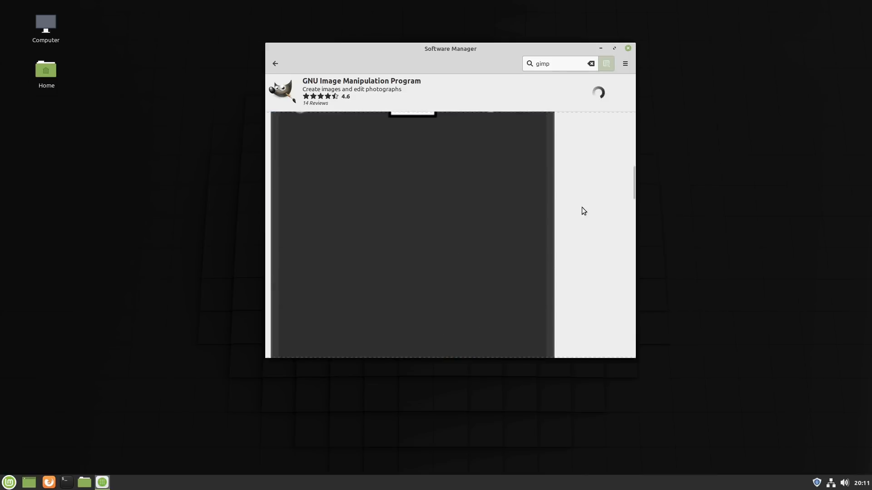
Step: Compare the package details of the GIMP Flatpak with those of the regular Gimp package, and close the Software Manager
drag(634, 198, 634, 321)
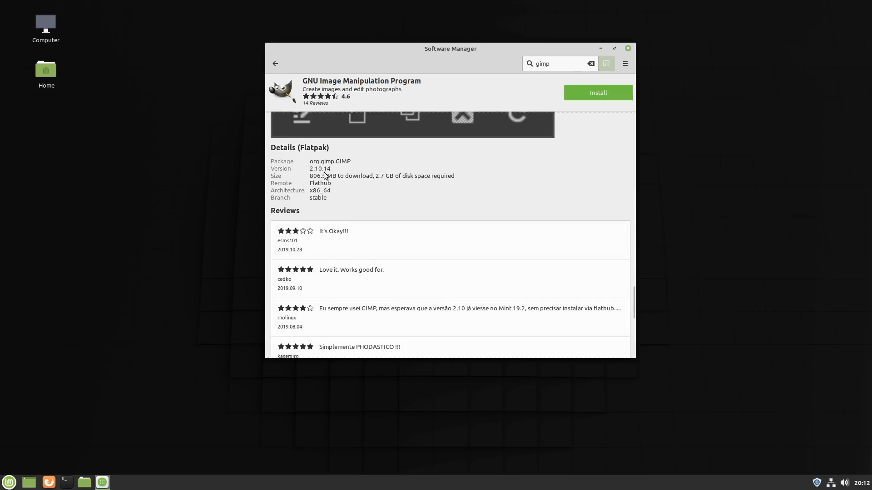
click(276, 64)
click(325, 87)
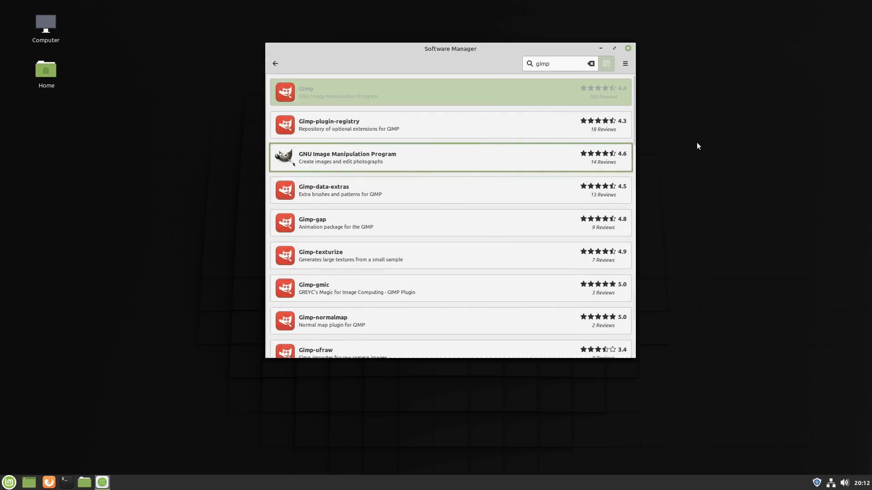
drag(633, 119, 671, 203)
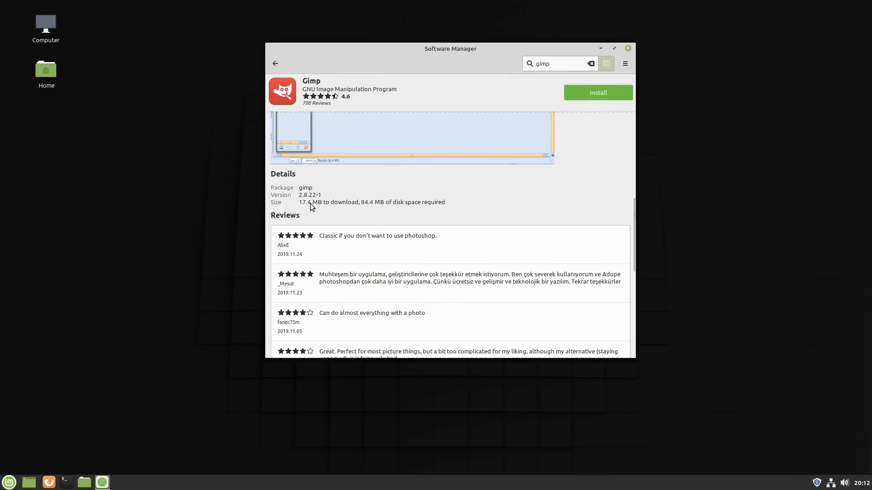
click(627, 48)
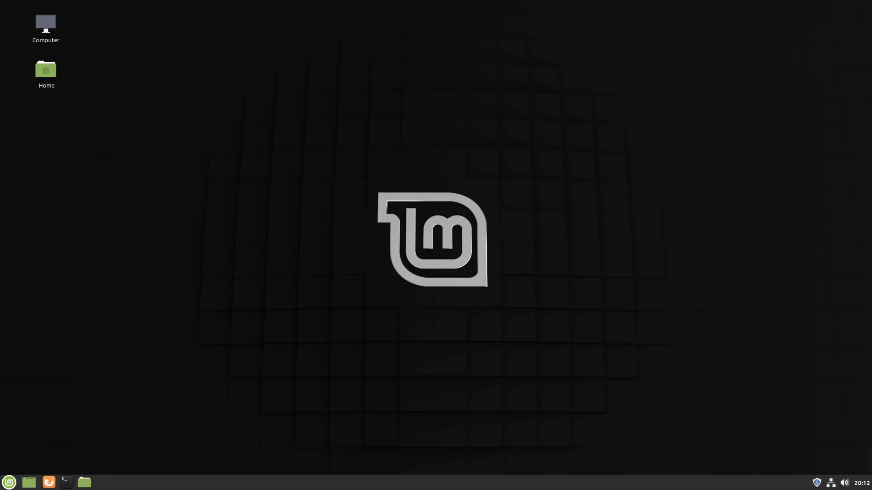
Step: Browse the application menu's categories, including Sound & Video, Internet and Accessories, and dismiss the menu
click(10, 481)
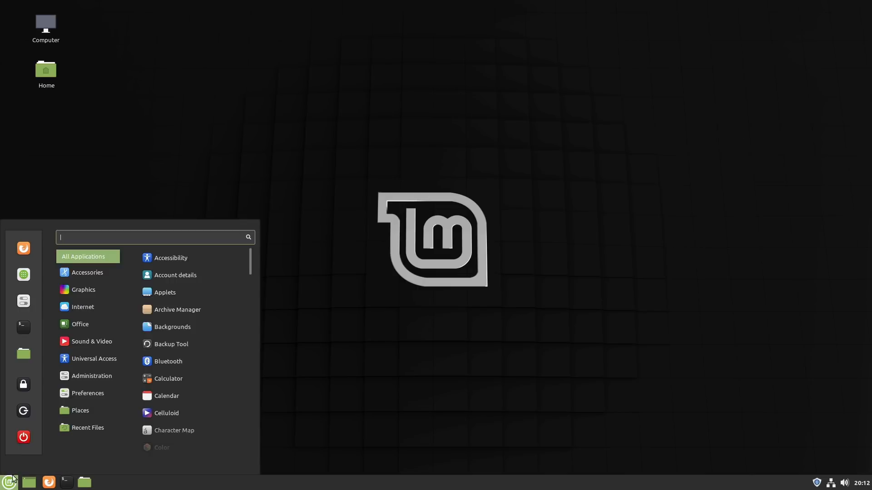
mouse_move(87, 322)
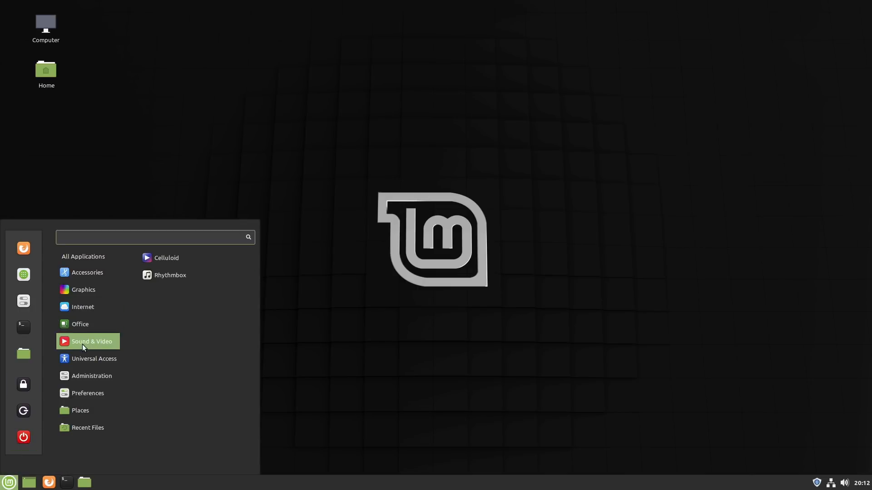
click(454, 207)
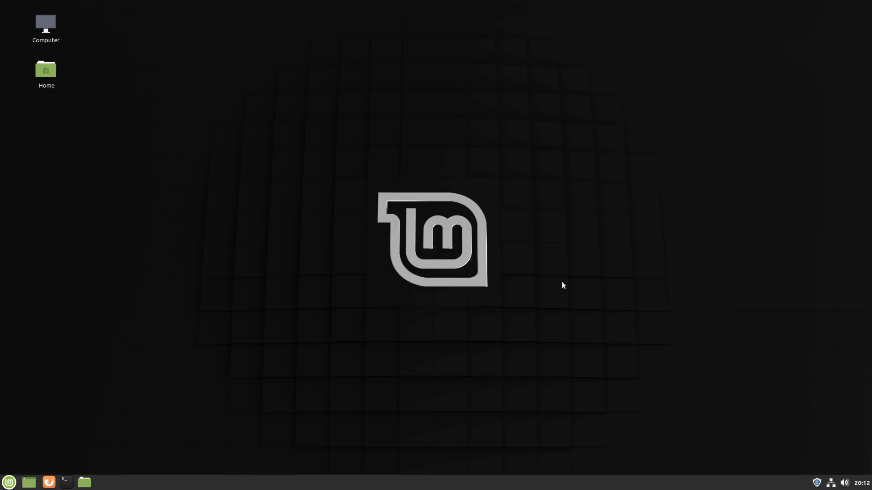
click(12, 484)
click(12, 483)
click(10, 483)
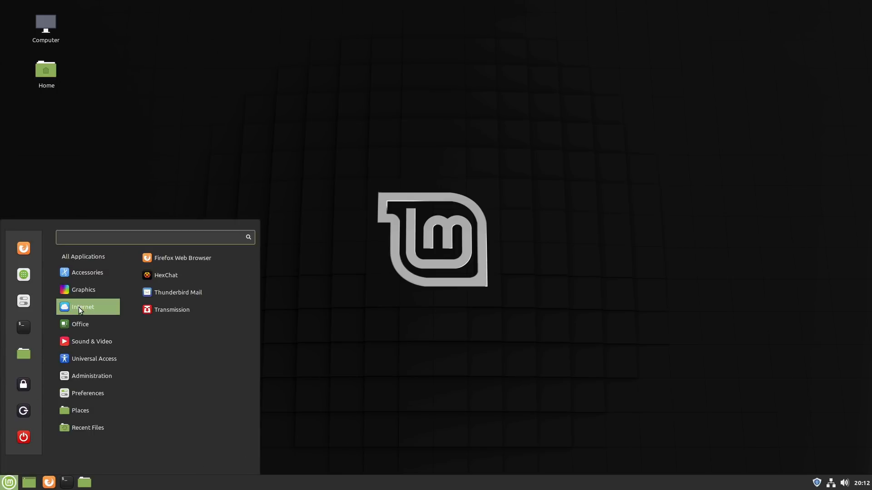
mouse_move(83, 339)
mouse_move(62, 271)
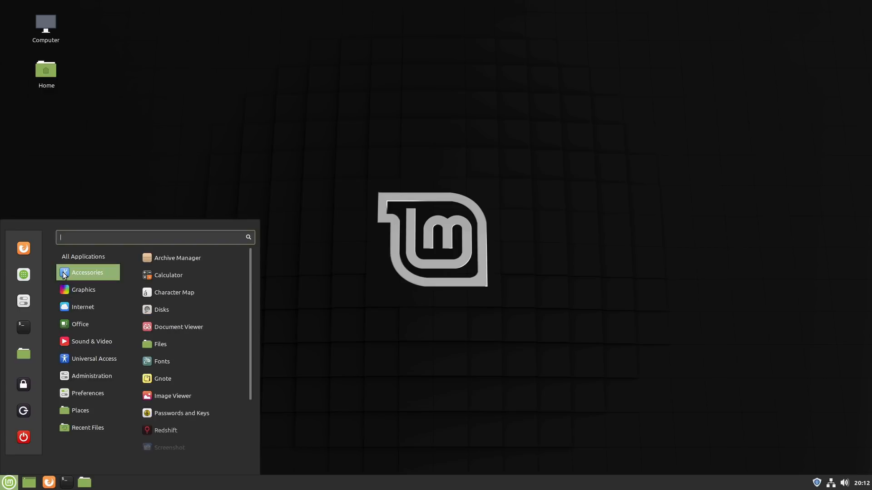
click(495, 219)
Step: Look through the list of available updates in the Update Manager and close it
click(816, 482)
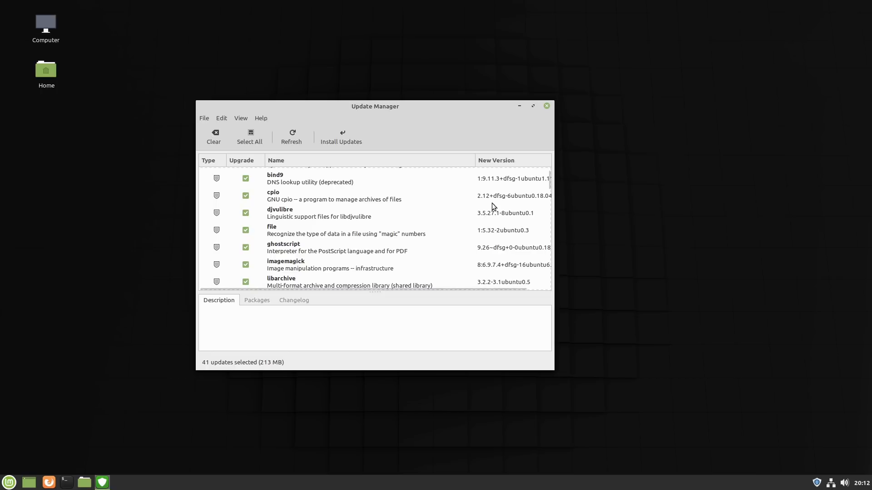
drag(548, 186, 558, 241)
click(546, 106)
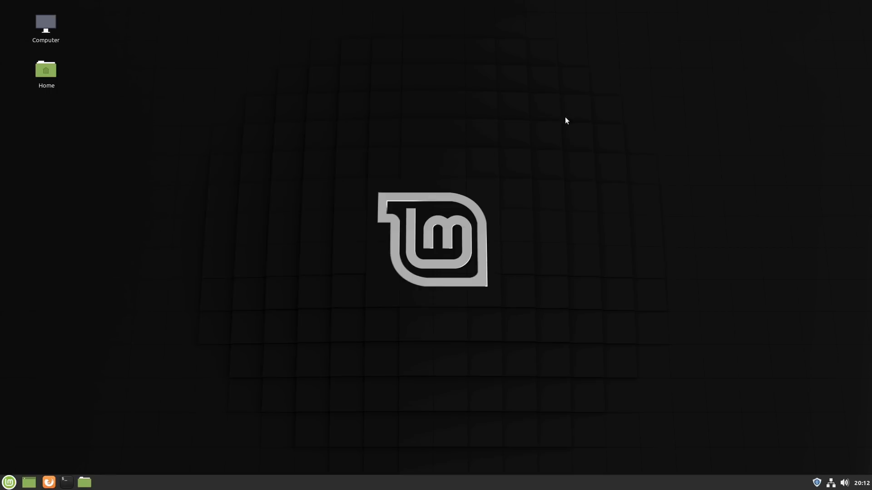